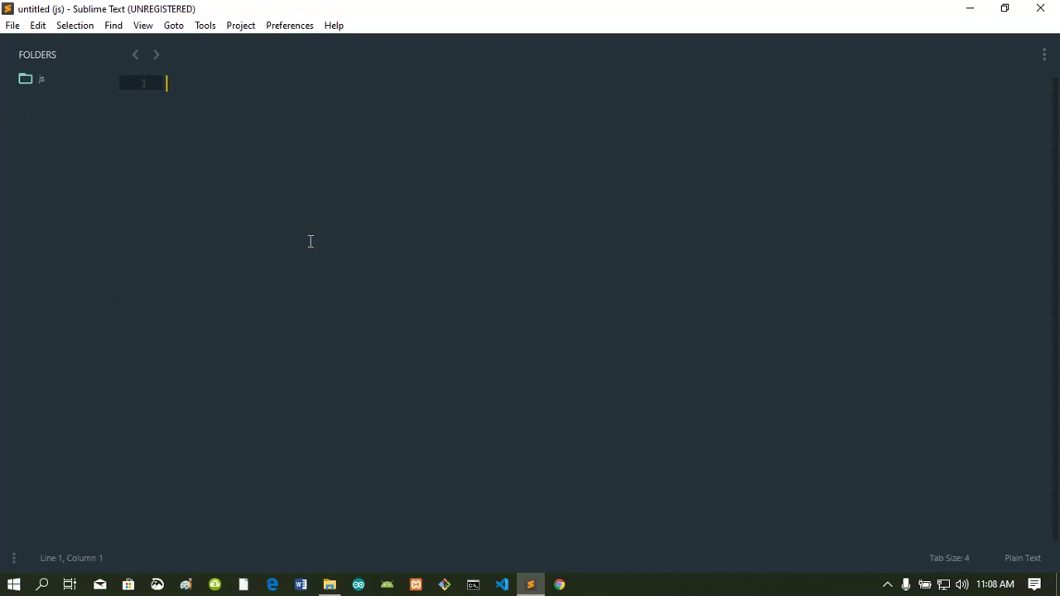
- Create a new untitled file from the File menu
left_click(12, 25)
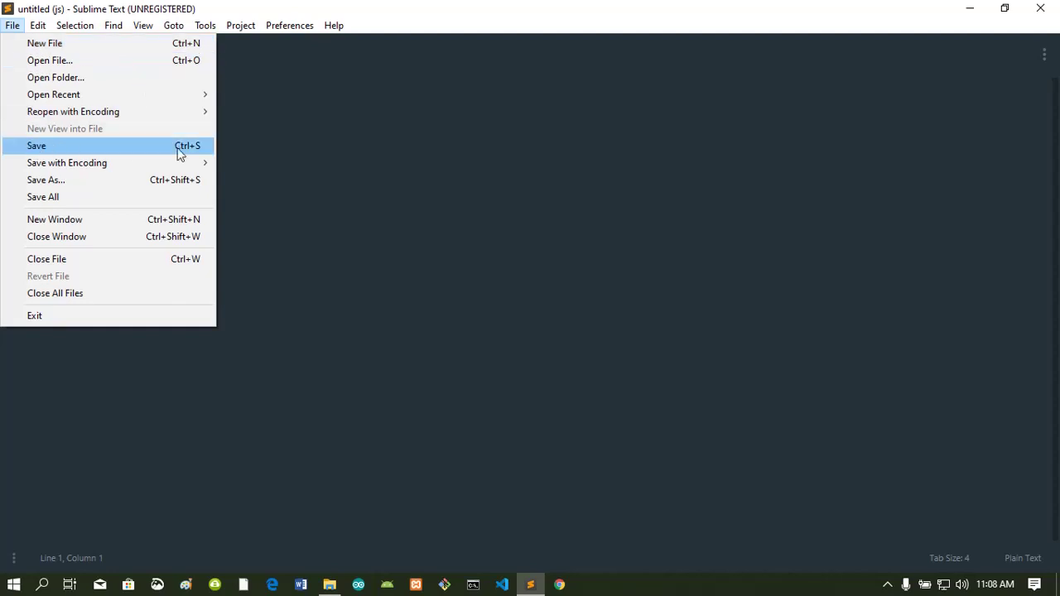
left_click(398, 161)
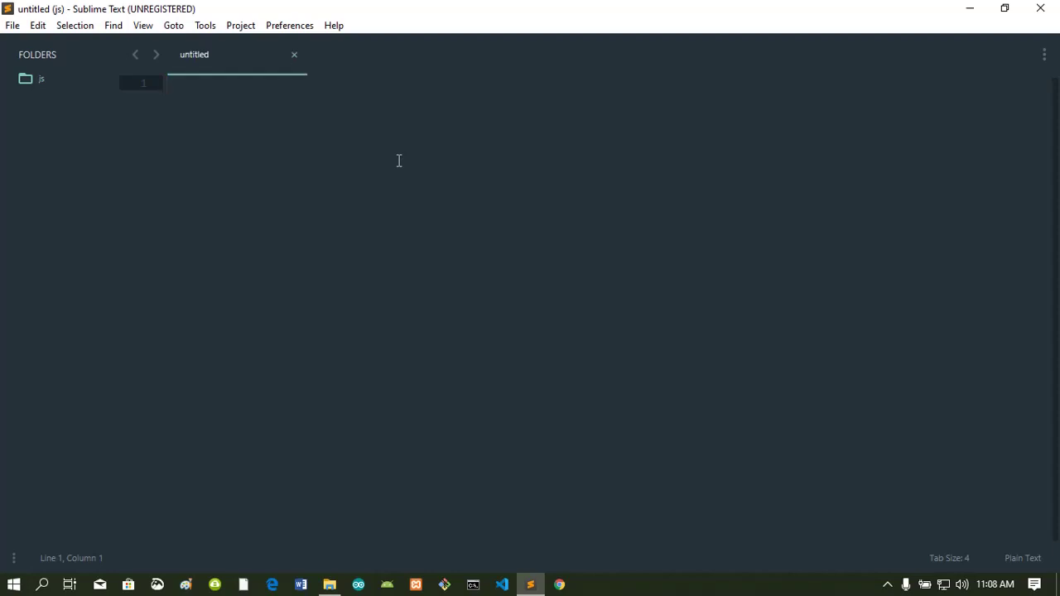
- Save the empty file as 1_Output.html in the Desktop js folder
key("ctrl+s")
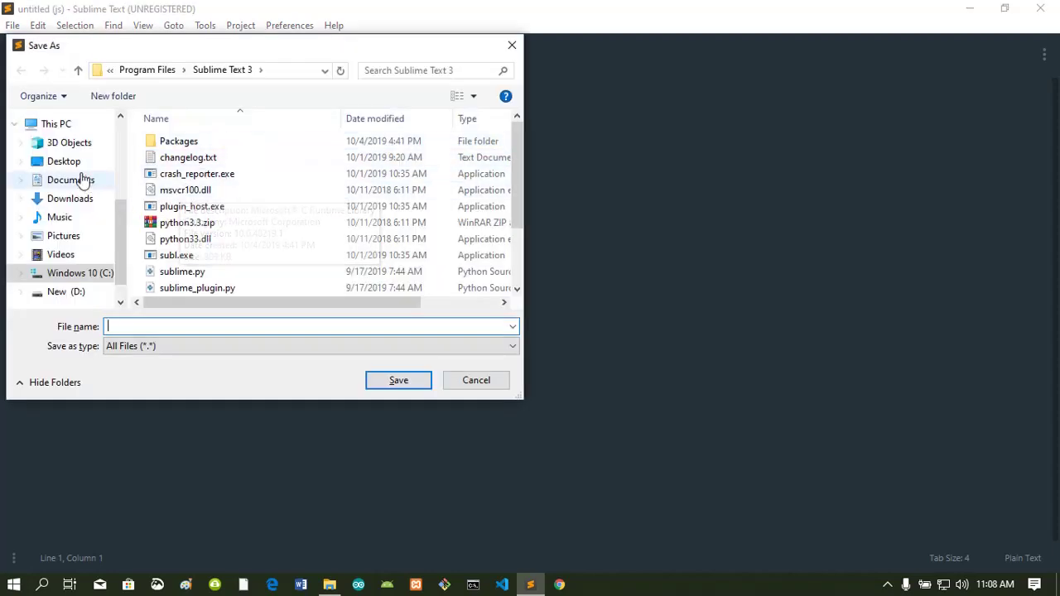
left_click(81, 169)
double_click(295, 157)
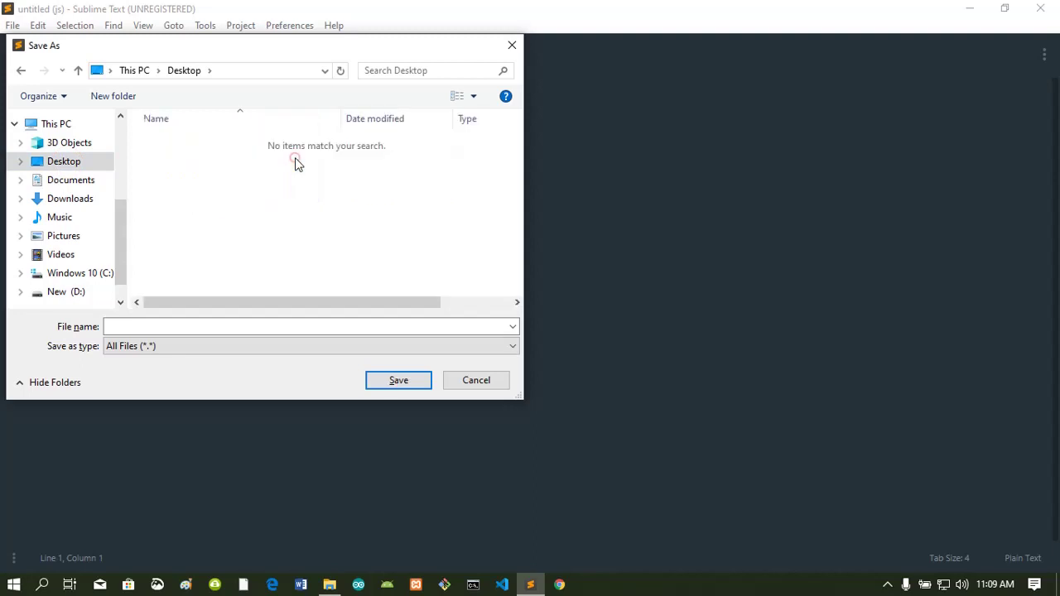
left_click(379, 323)
type("1_Output.html")
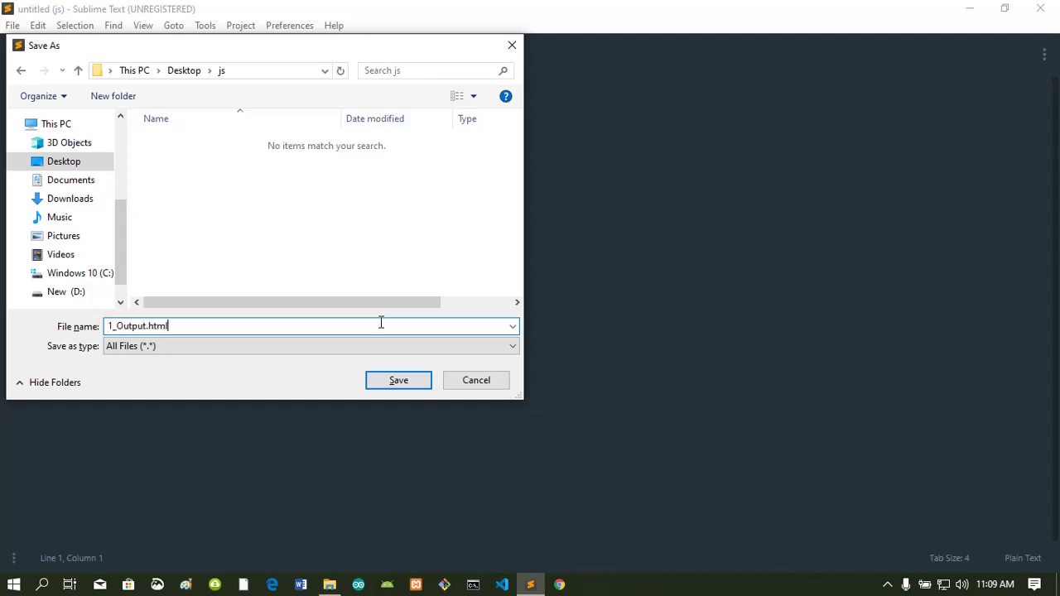
key("Return")
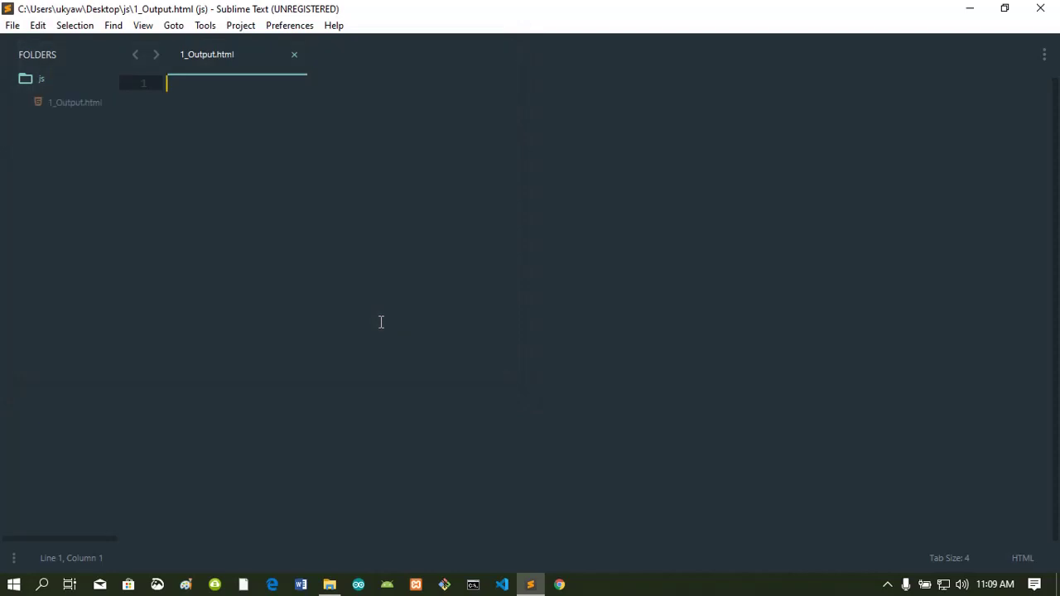
type("!")
- Expand the HTML5 boilerplate, add blank lines in the body, and save
key("Tab")
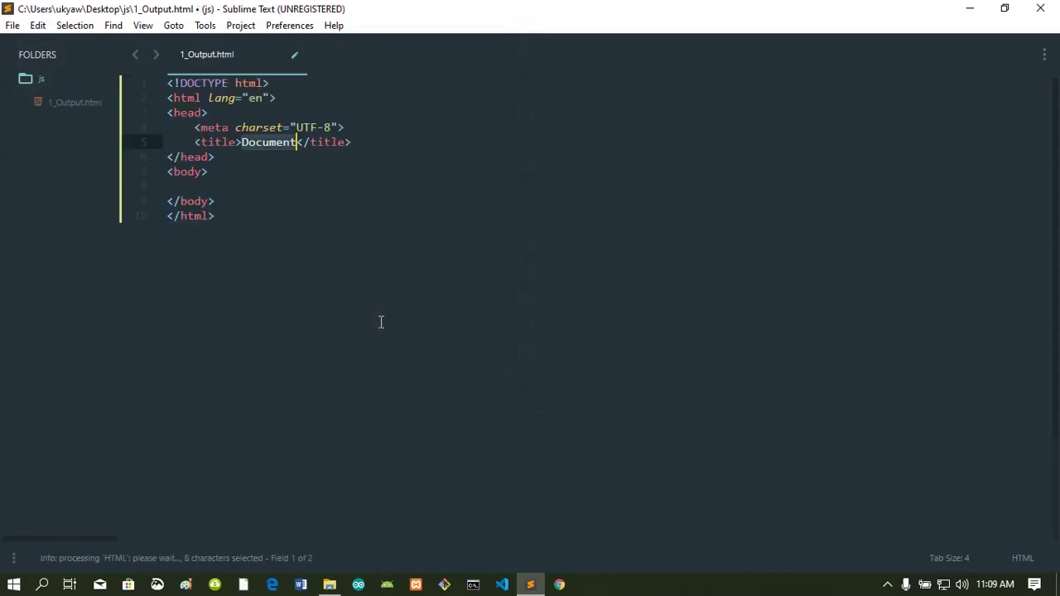
key("Down")
key("Down")
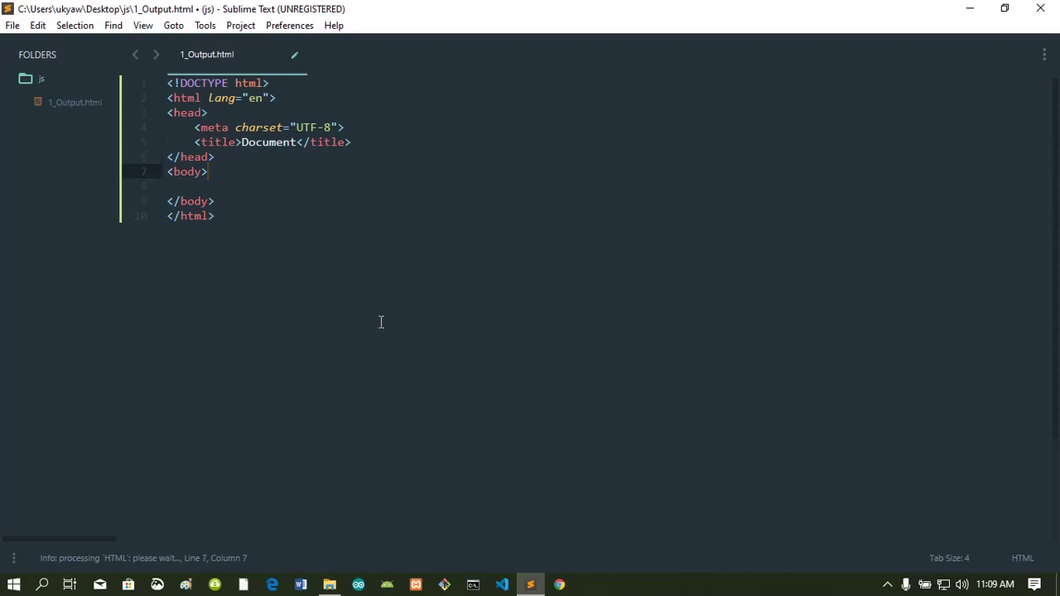
key("Return")
key("Return")
key("ctrl+s")
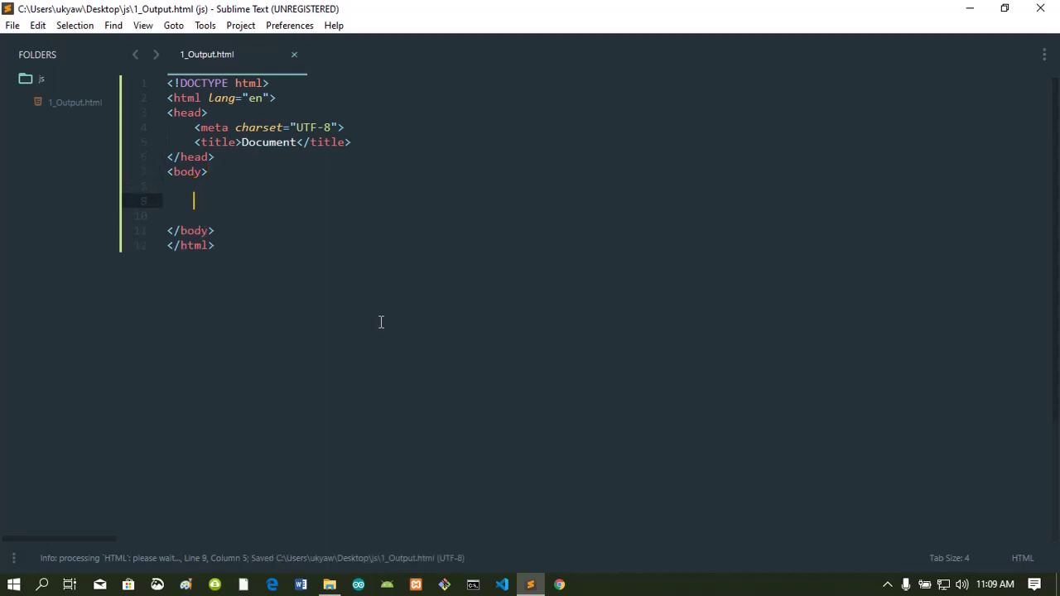
type("scr")
- Add a JavaScript script block containing a '// js code' comment and save
key("Tab")
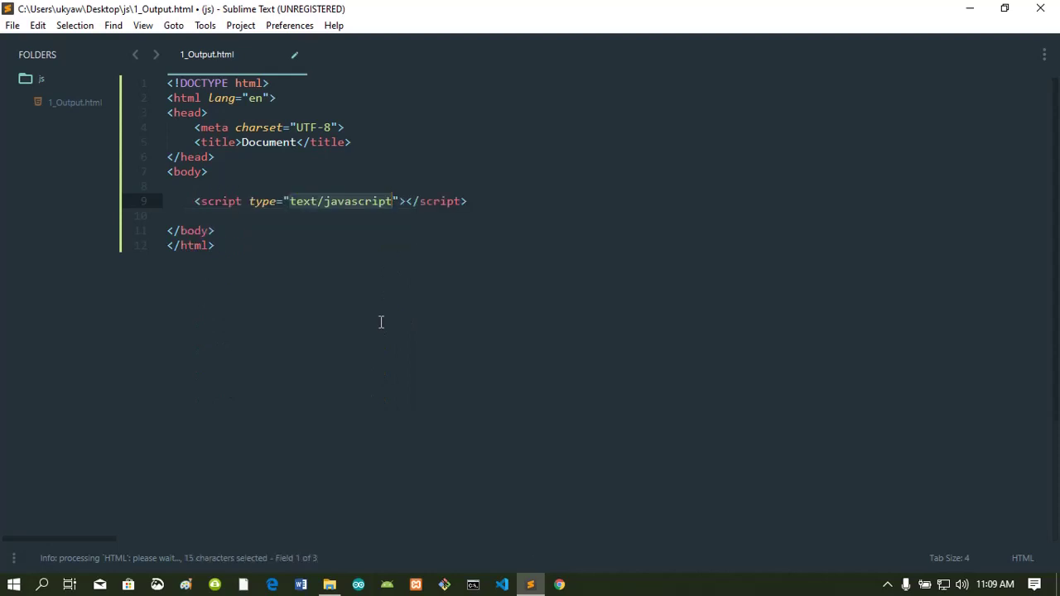
key("ctrl+s")
left_click_drag(188, 202, 468, 203)
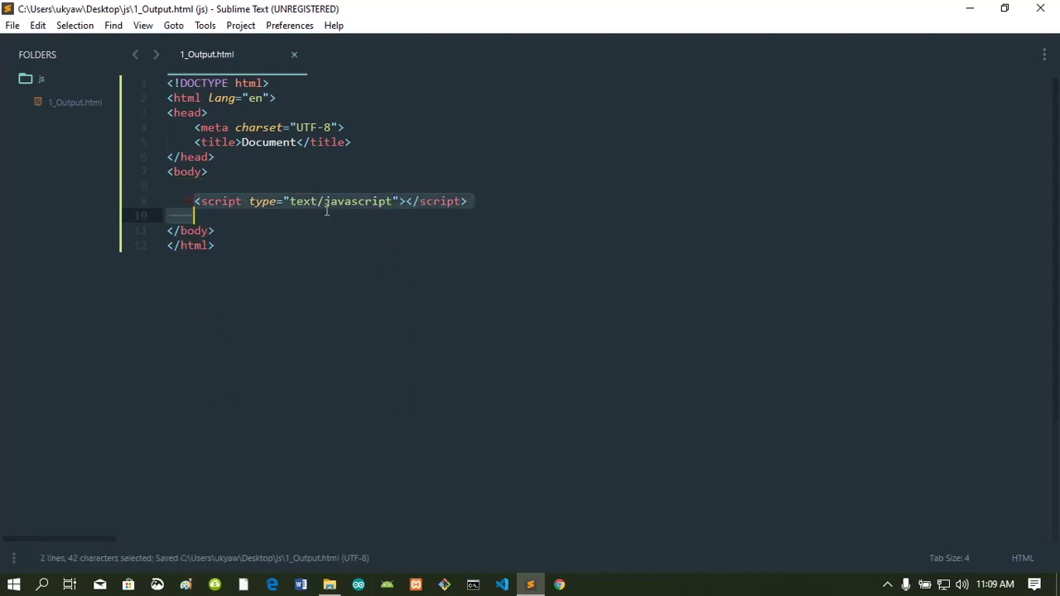
left_click(406, 202)
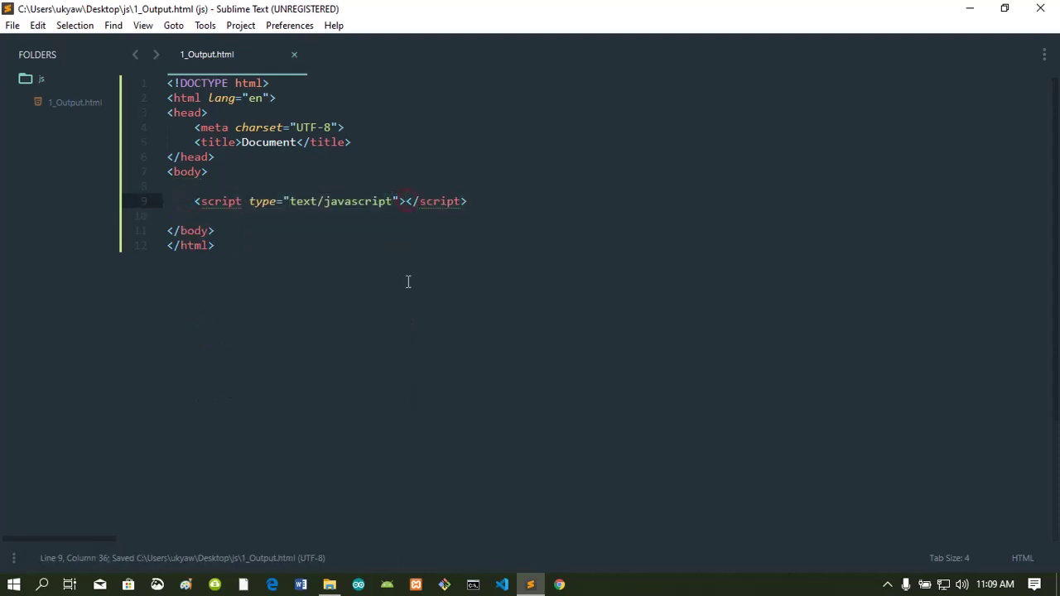
key("Return")
key("Return")
key("Return")
key("Return")
key("Up")
key("Up")
key("Tab")
key("Tab")
type("// js code")
key("ctrl+s")
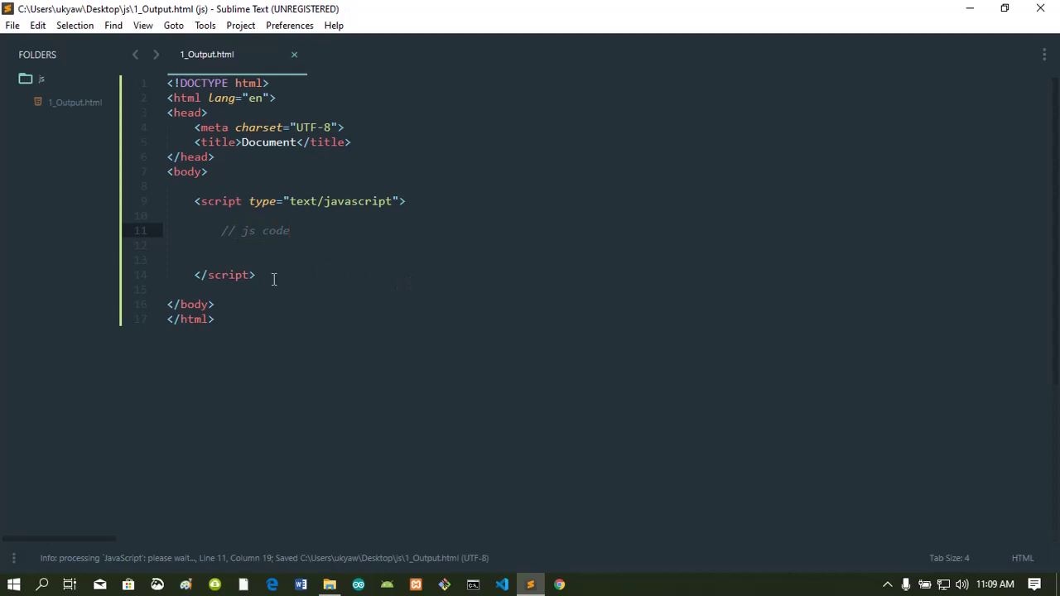
left_click_drag(273, 278, 188, 200)
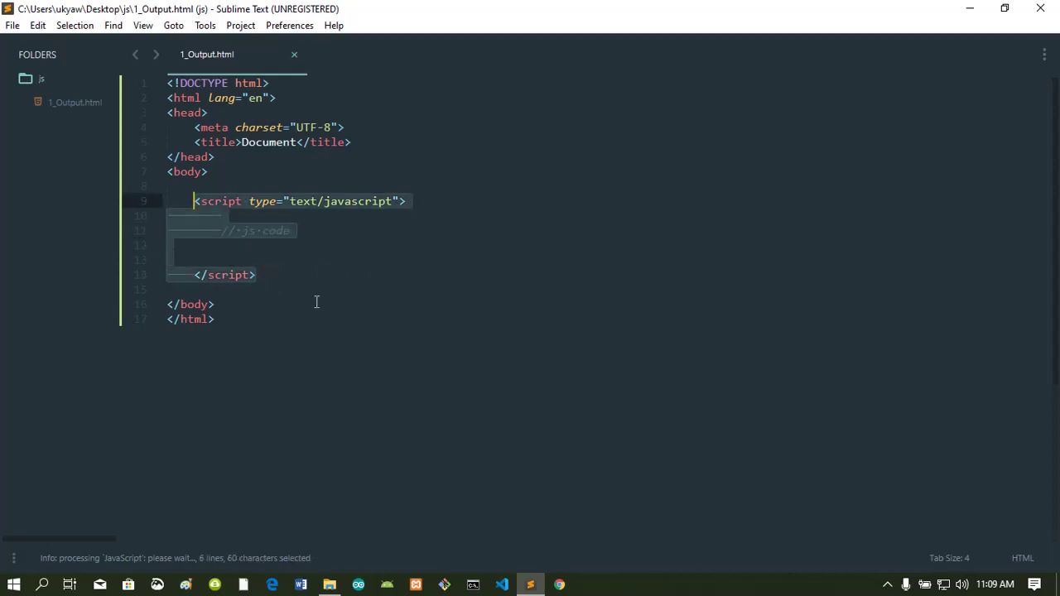
key("ctrl+x")
left_click(398, 141)
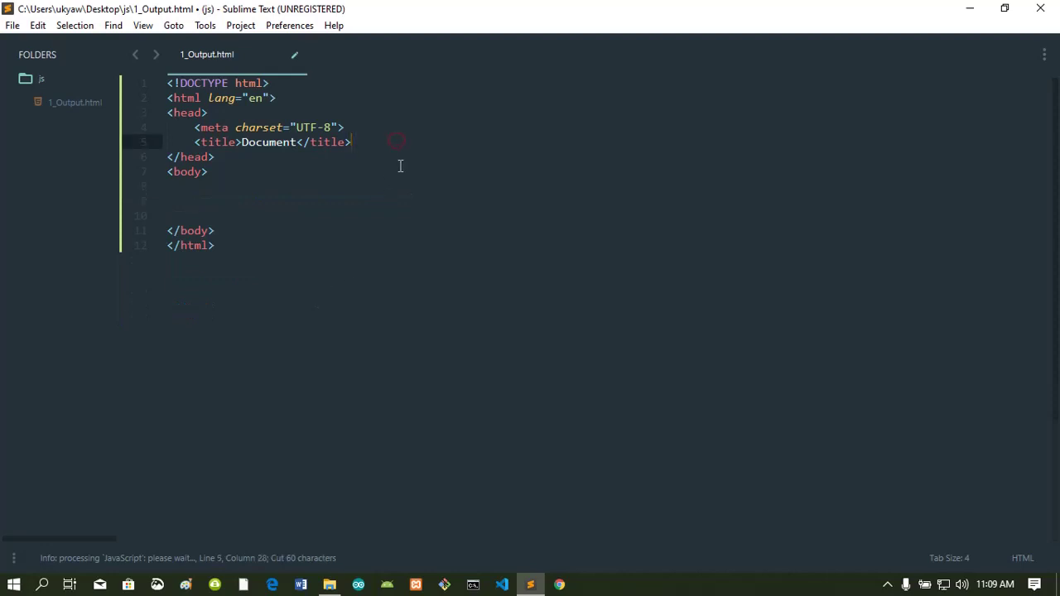
key("Return")
key("ctrl+v")
key("ctrl+s")
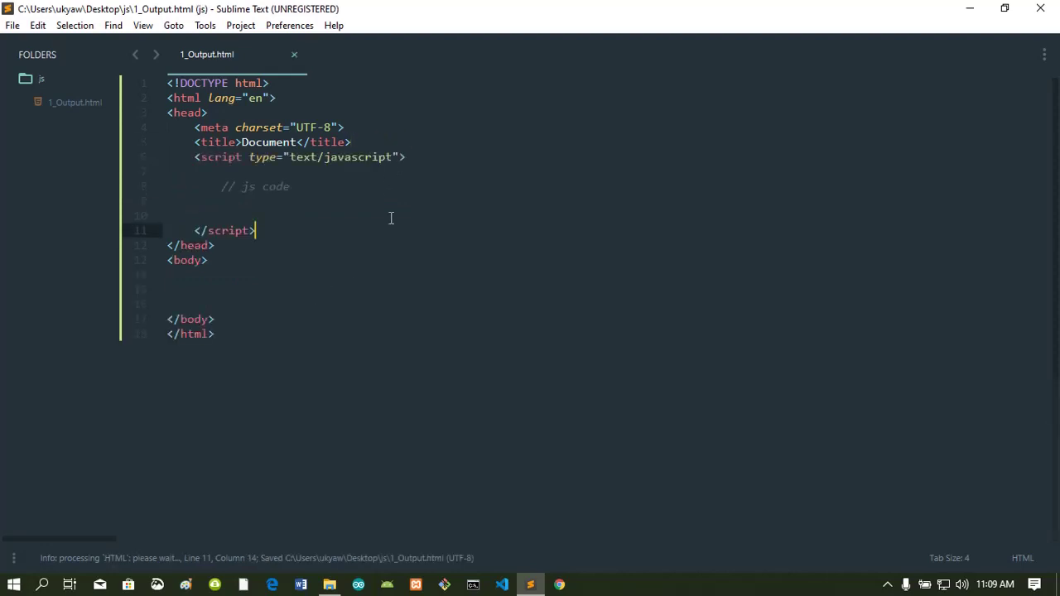
key("ctrl+x")
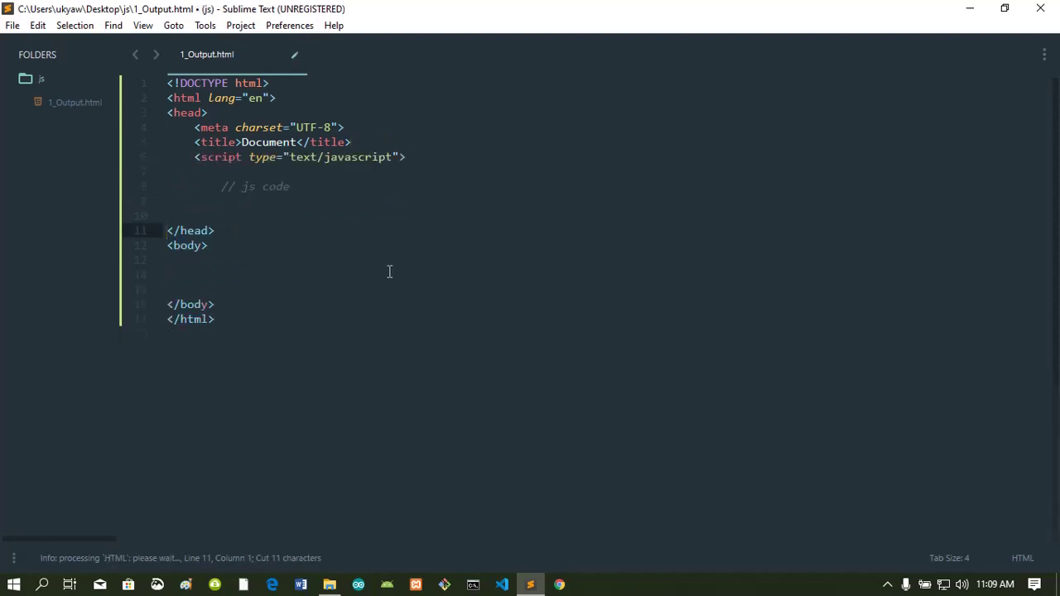
key("ctrl+z")
key("ctrl+z")
key("ctrl+z")
key("ctrl+s")
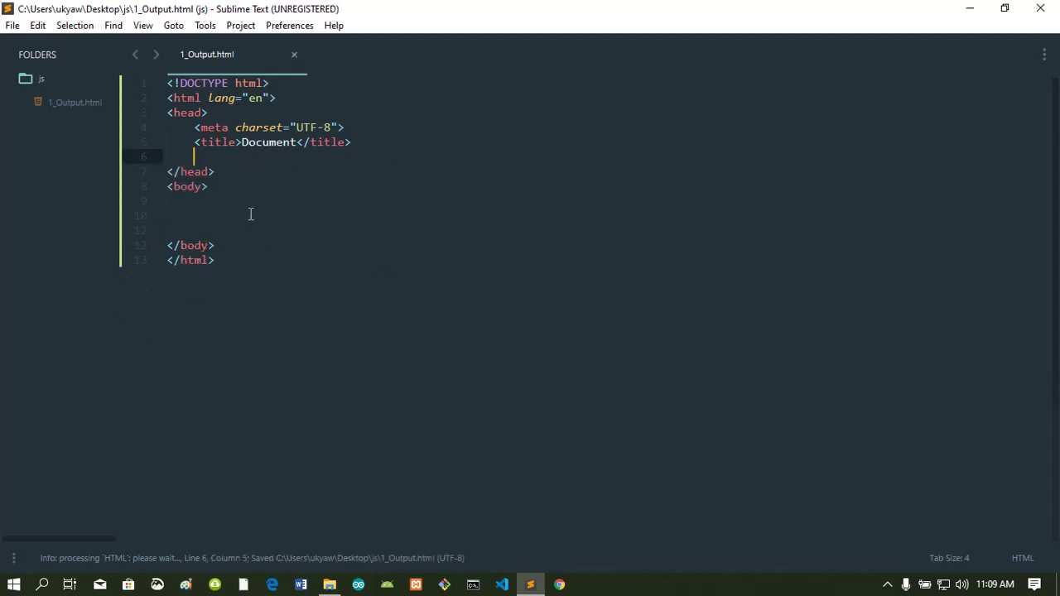
left_click(252, 213)
key("ctrl+v")
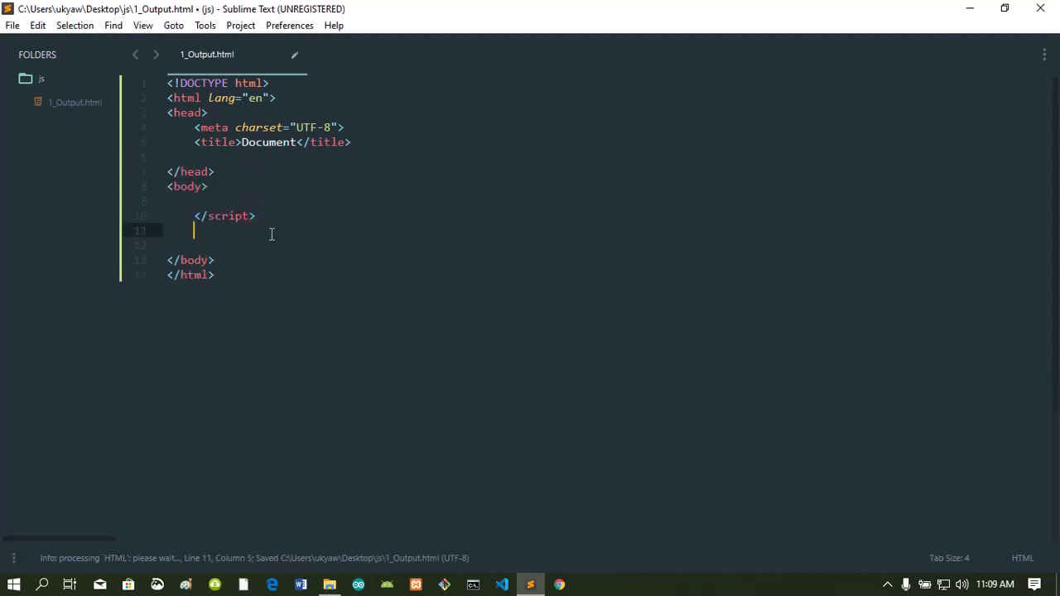
key("ctrl+z")
key("ctrl+z")
key("ctrl+z")
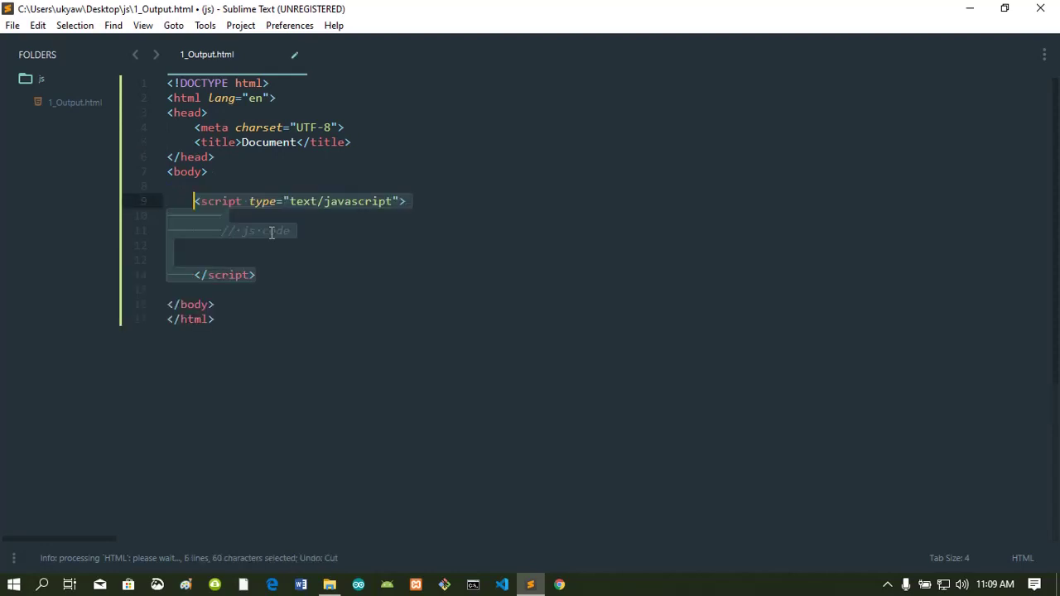
key("ctrl+x")
key("ctrl+s")
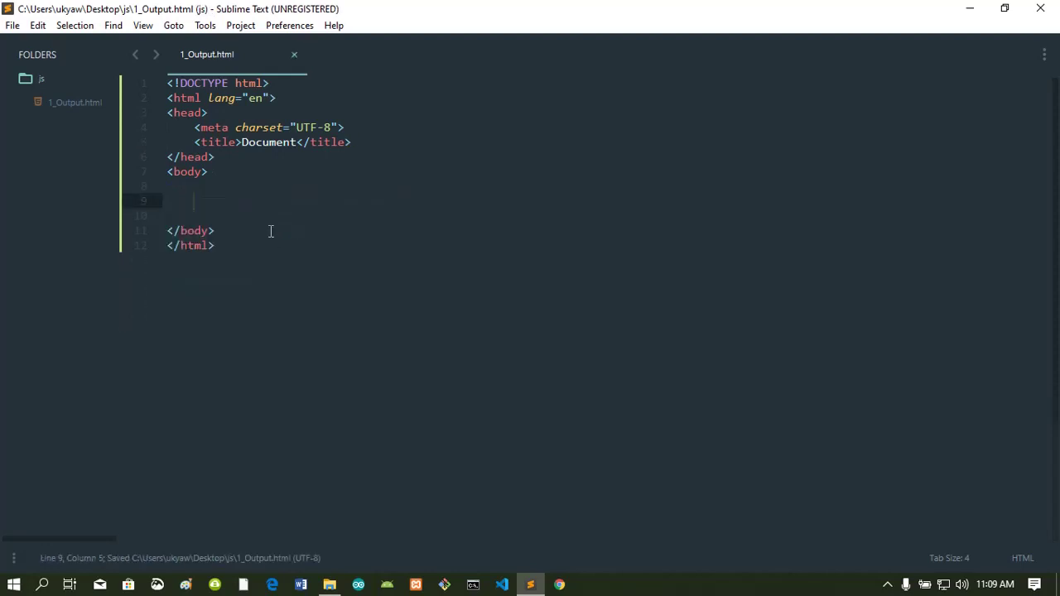
key("ctrl+v")
key("ctrl+s")
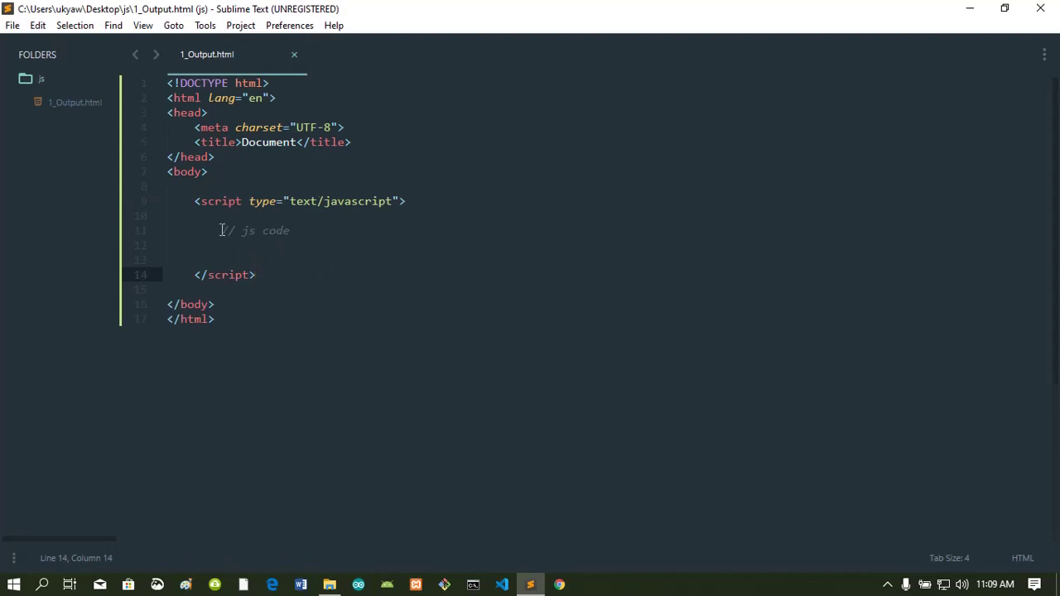
- Add a CSS style tag below the title line and save
left_click(386, 130)
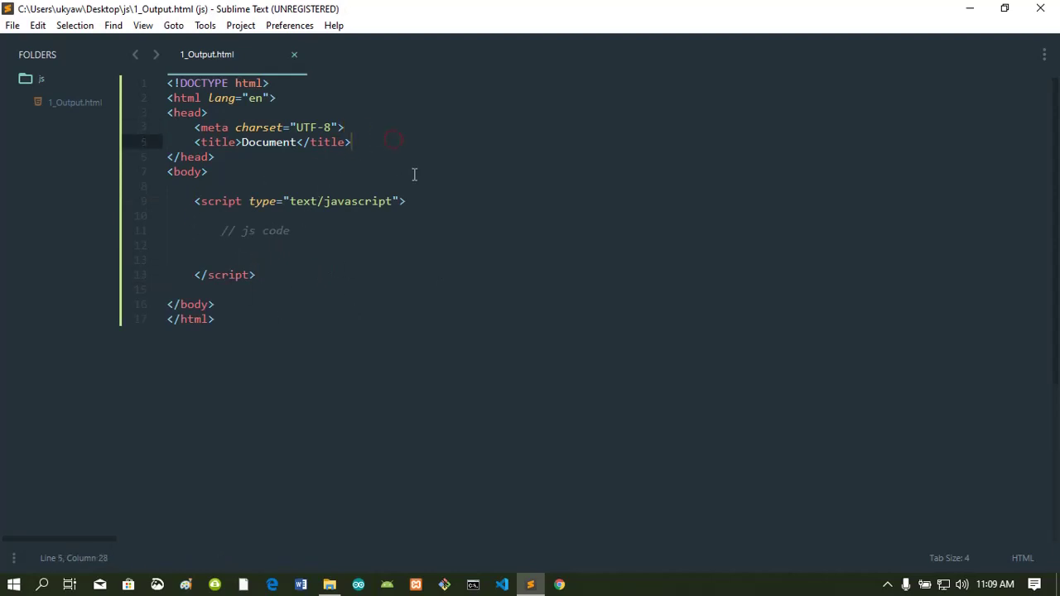
key("Return")
type("sty")
key("Tab")
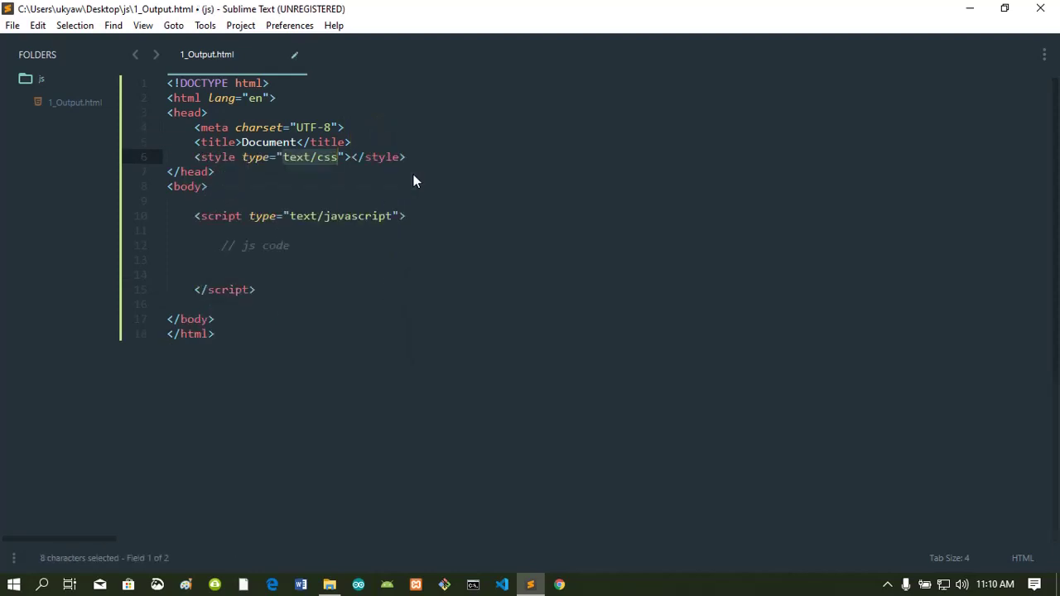
key("ctrl+s")
- Add an h1 heading 'This is html code' at the top of the body and save
left_click(346, 170)
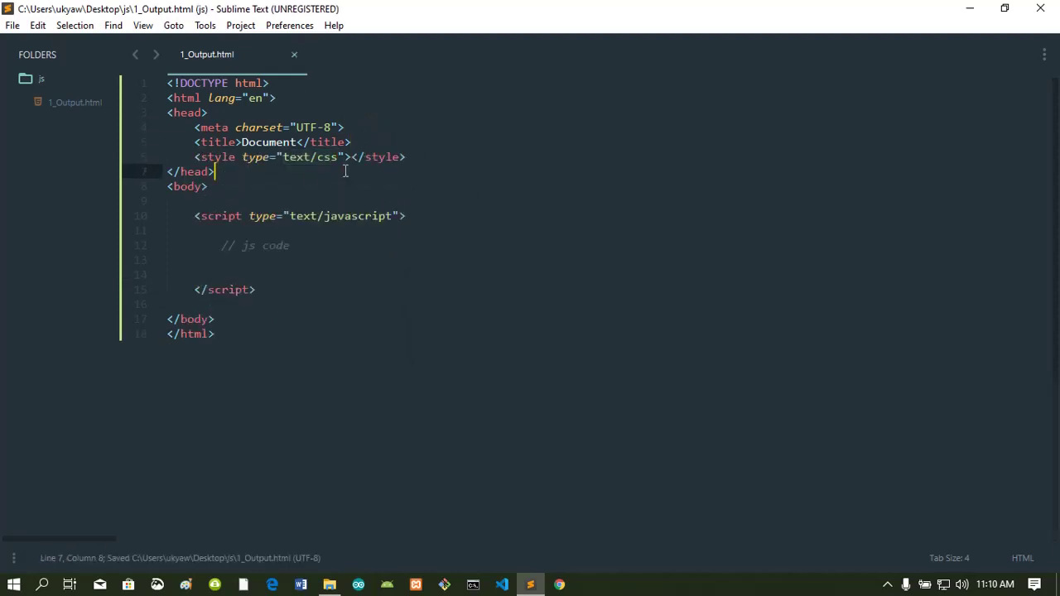
left_click(433, 158)
key("shift+Home")
left_click(545, 212)
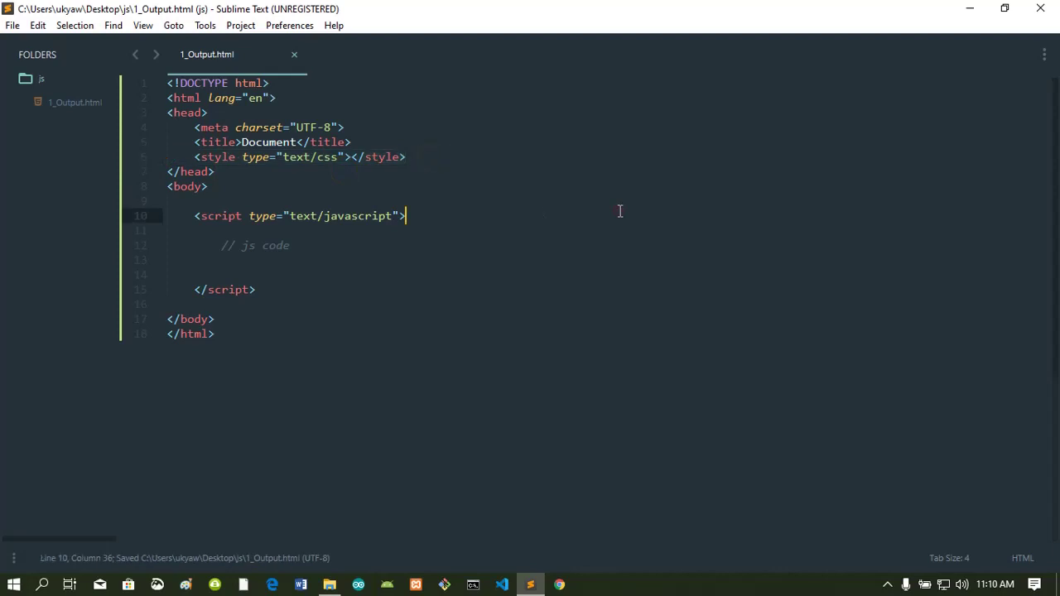
left_click(346, 191)
key("Return")
key("Return")
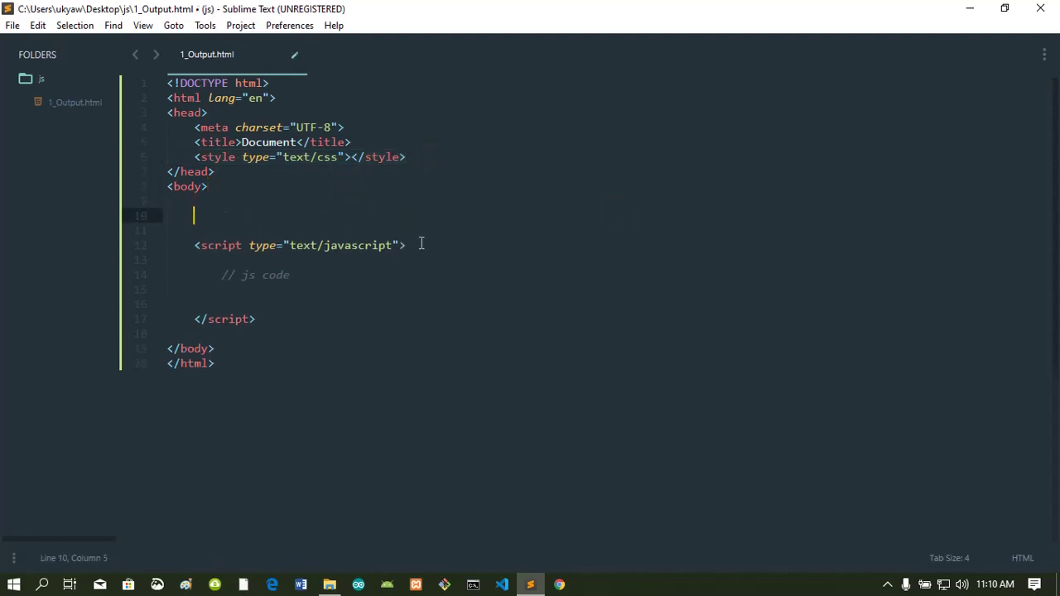
type("h1")
key("Tab")
type("This is ht")
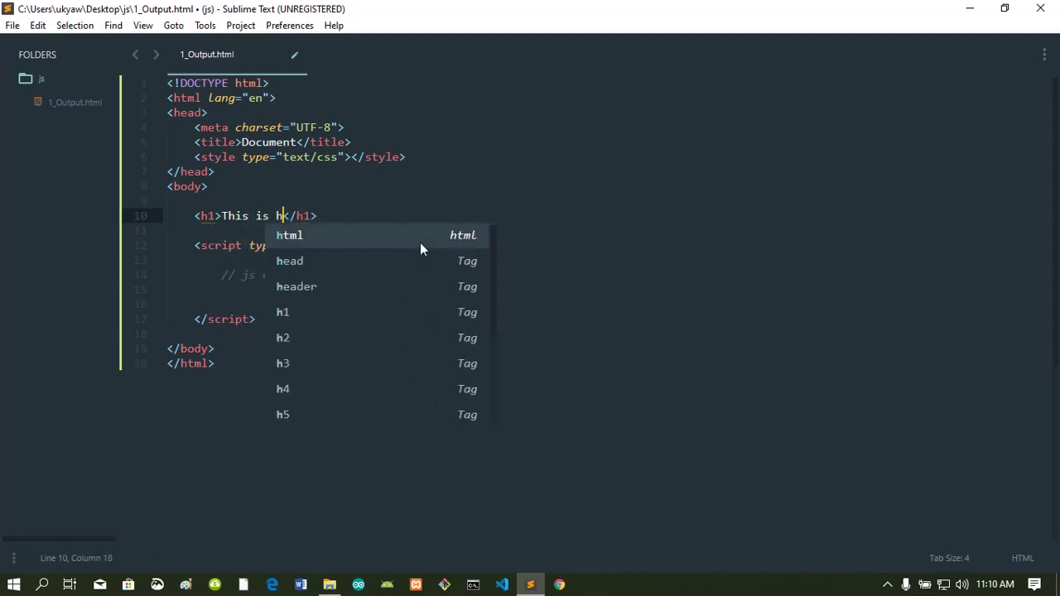
type("ml code")
key("ctrl+s")
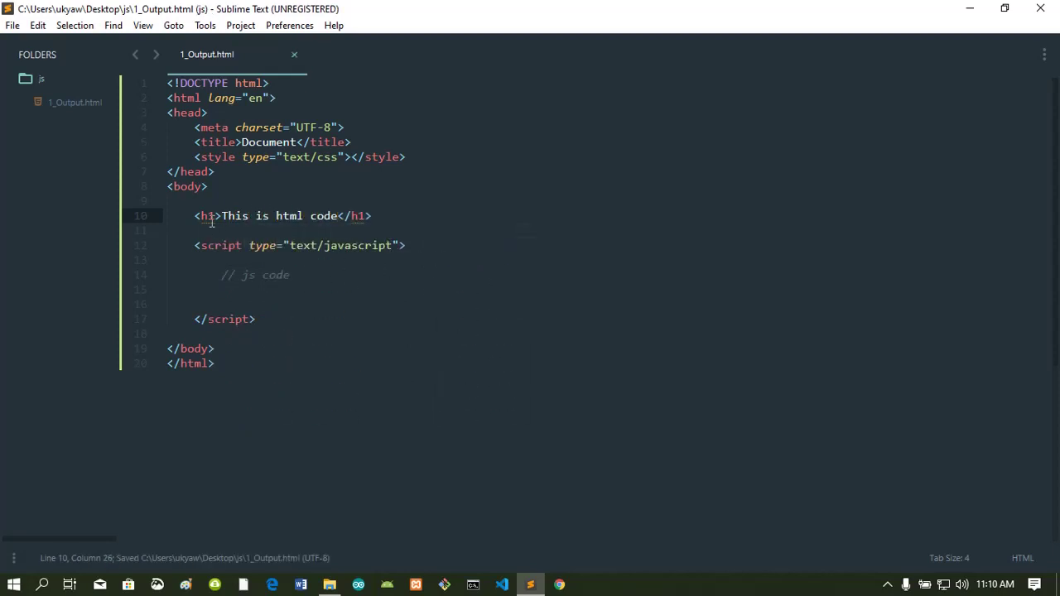
- Select the 'This is html code' heading line
left_click(192, 216)
key("shift+End")
left_click(484, 326)
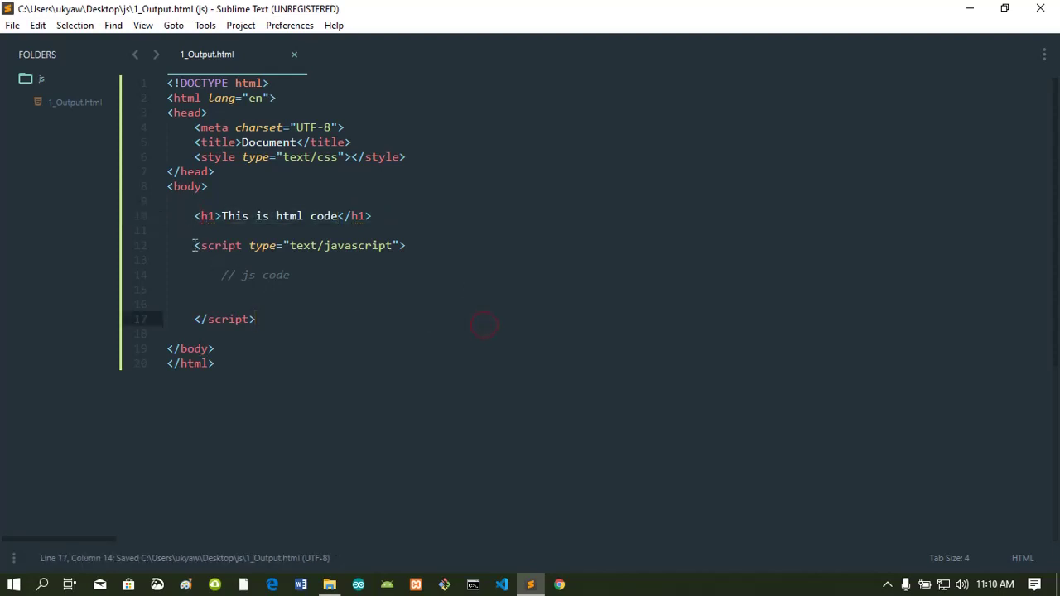
left_click_drag(194, 246, 257, 319)
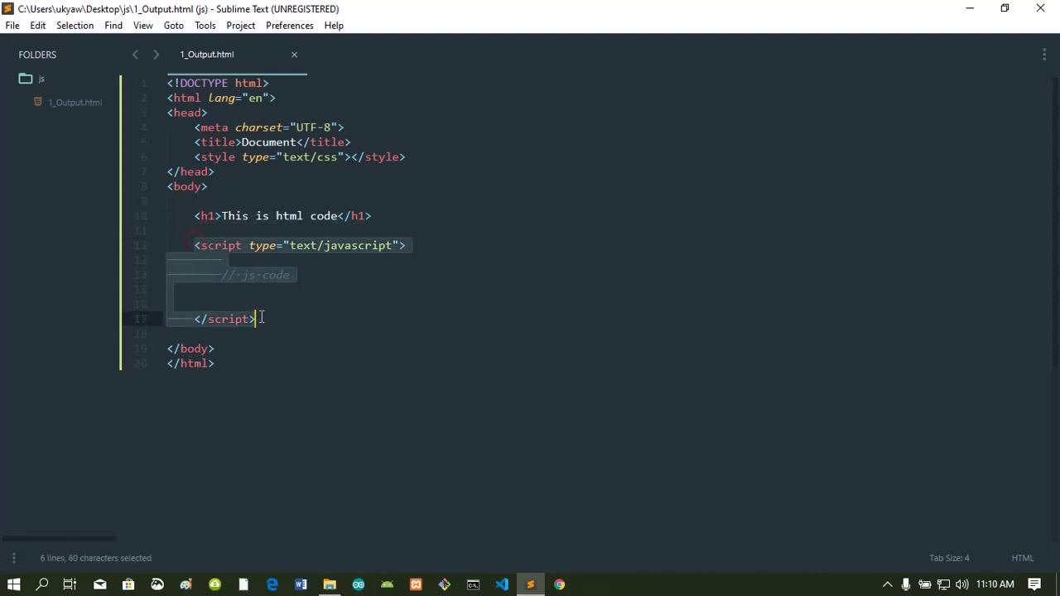
left_click(330, 352)
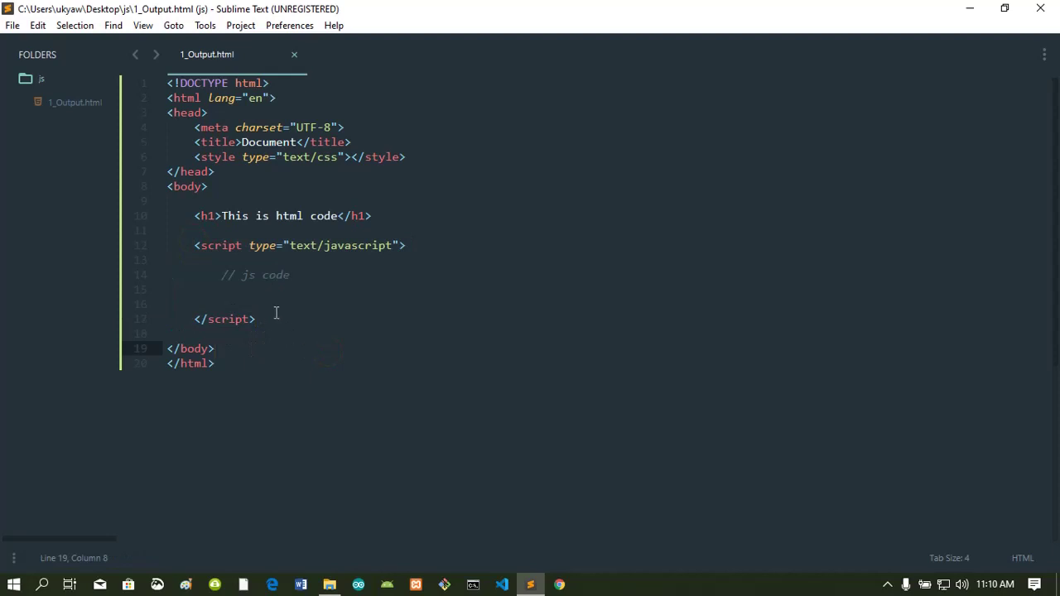
left_click(276, 314)
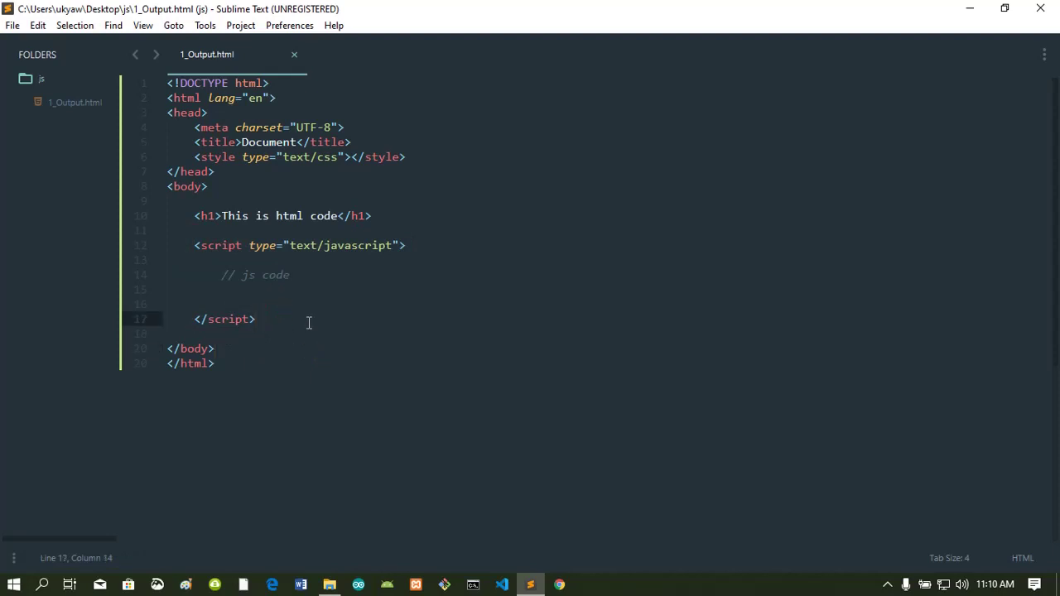
left_click_drag(386, 215, 193, 217)
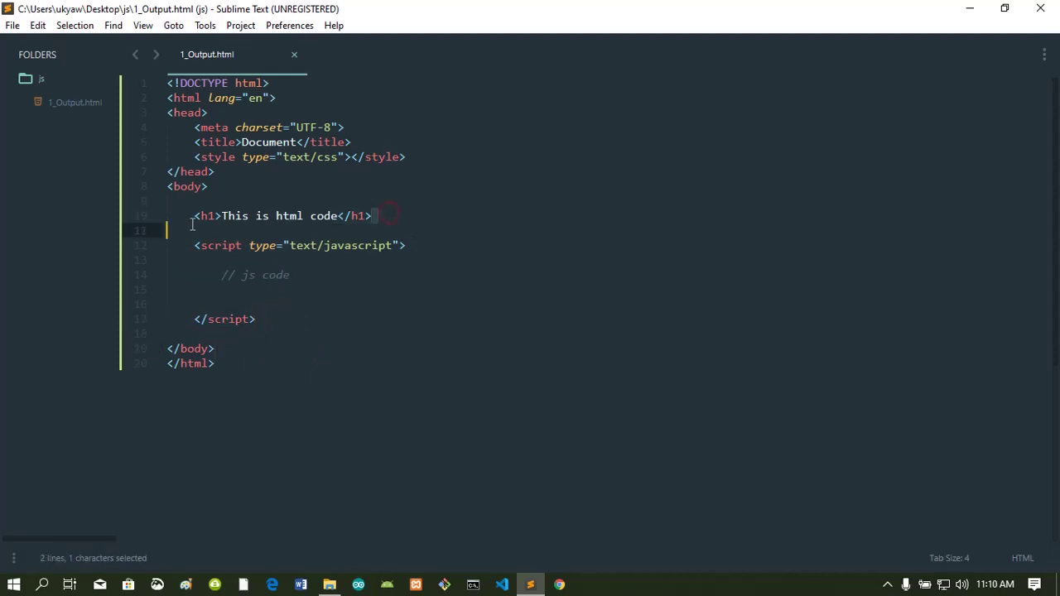
- Delete the heading line and the empty style line, then save
key("BackSpace")
key("BackSpace")
key("BackSpace")
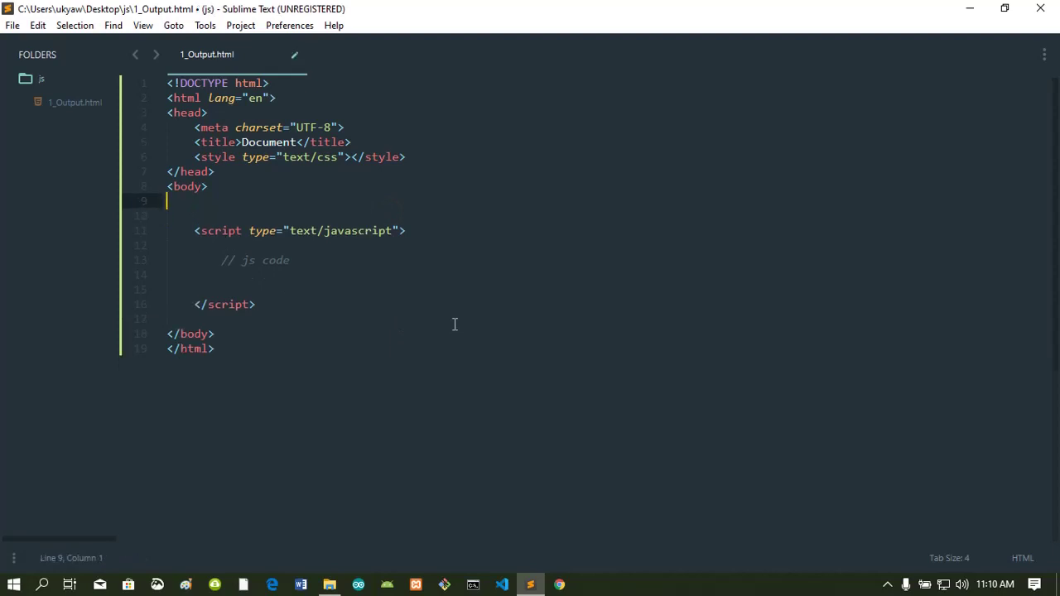
left_click_drag(431, 158, 429, 146)
key("BackSpace")
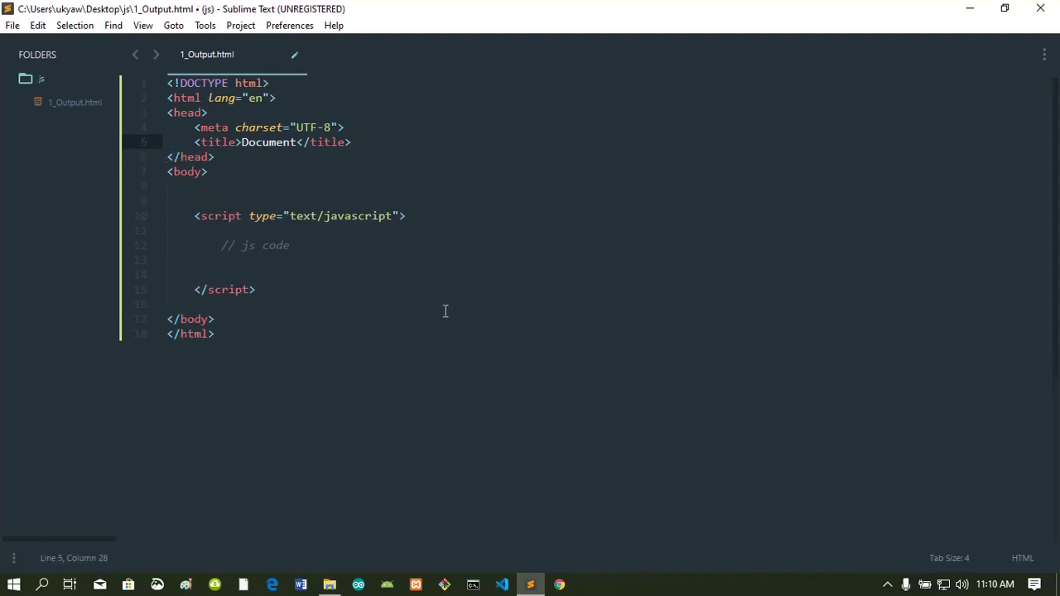
key("ctrl+s")
- Add document.write('Hello World'); below the js code comment and save
left_click(321, 242)
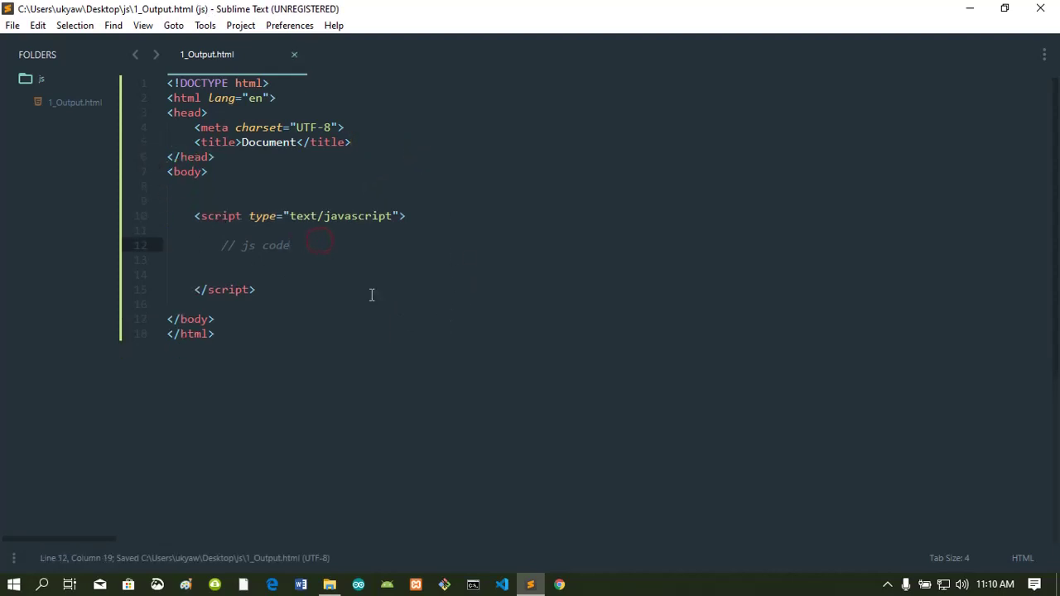
key("Return")
type("//")
key("BackSpace")
key("BackSpace")
key("BackSpace")
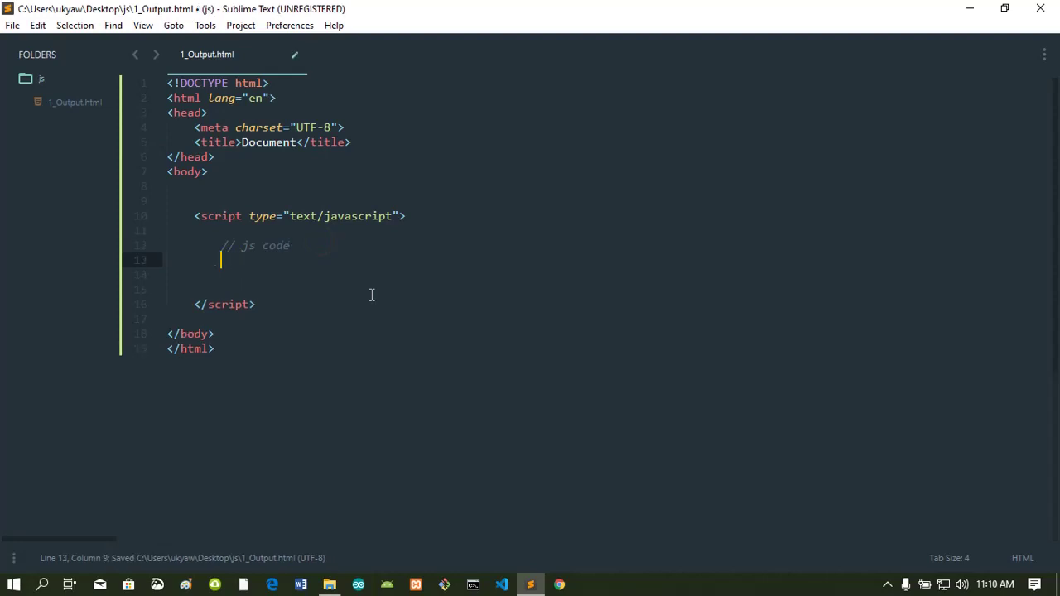
key("Return")
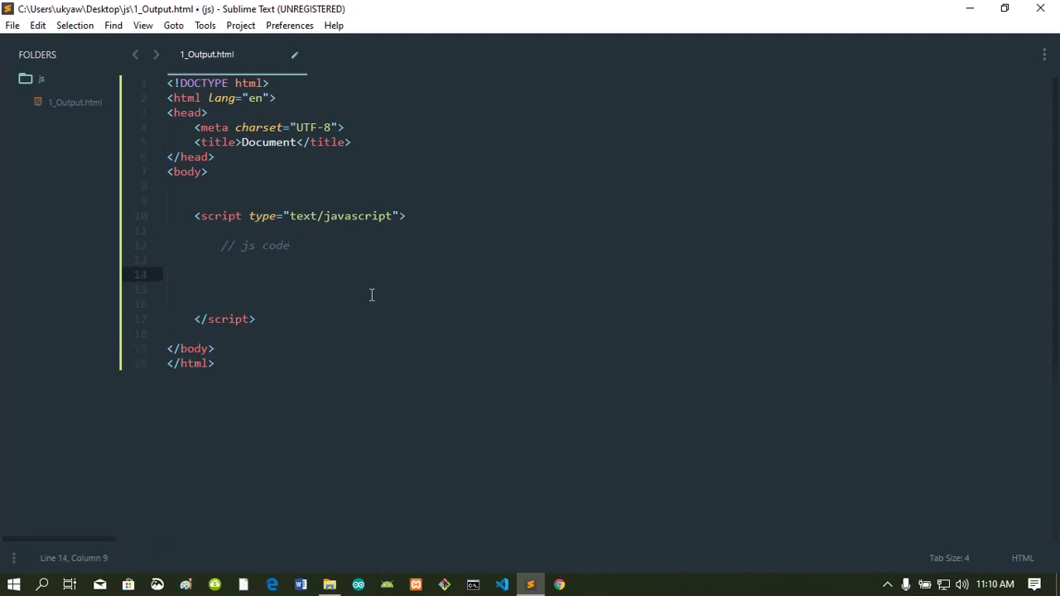
type("docum")
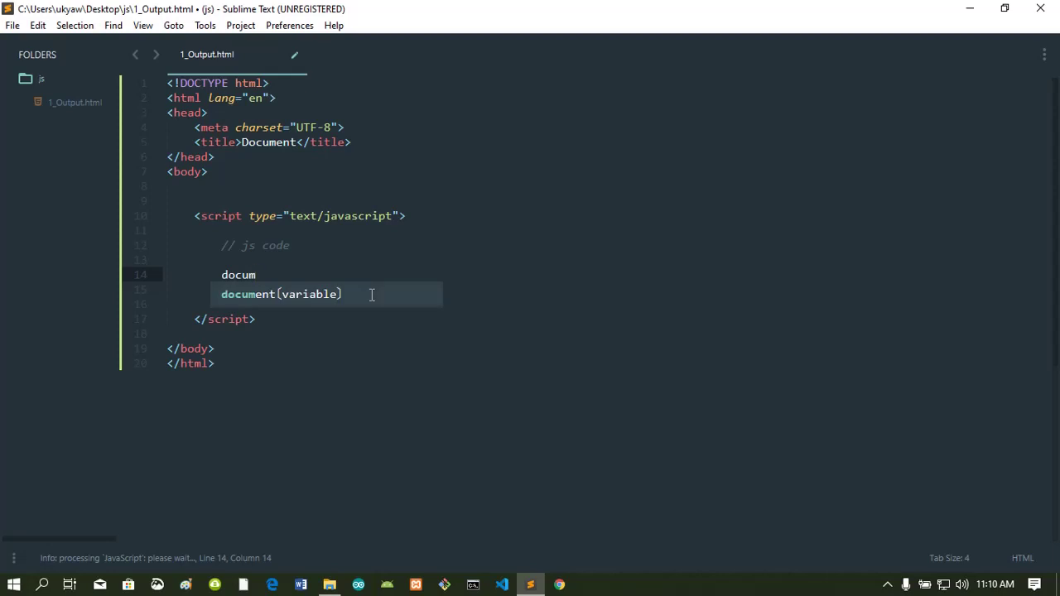
type("ent.write(")
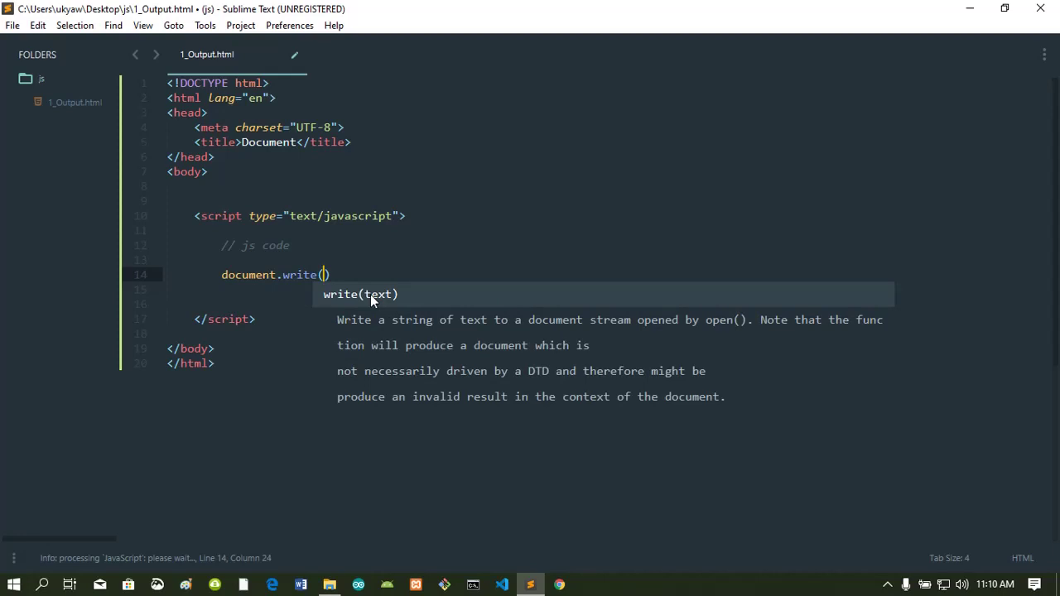
type("'")
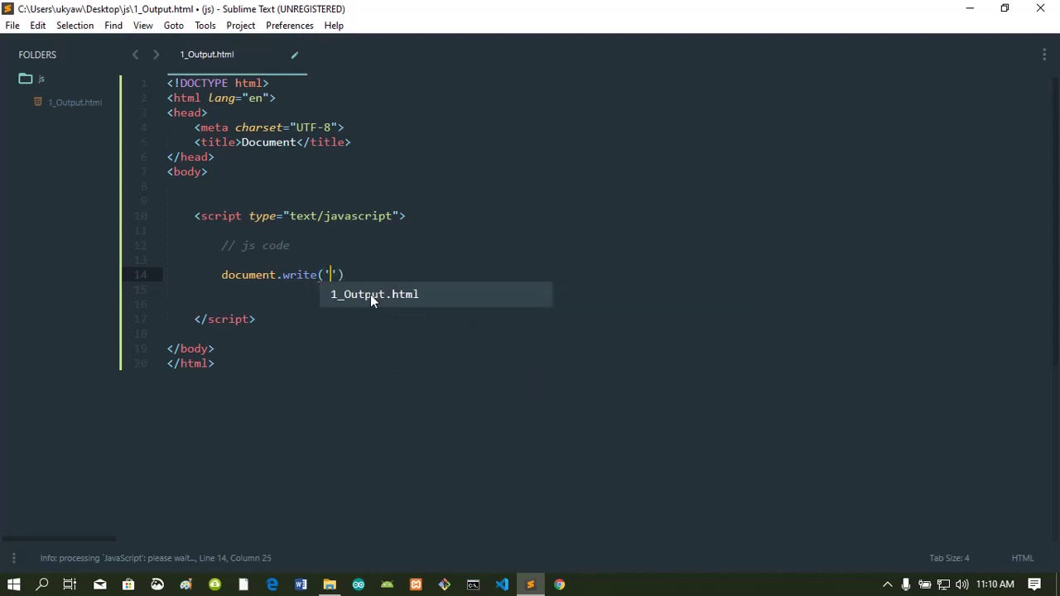
type("Hello World');")
key("ctrl+s")
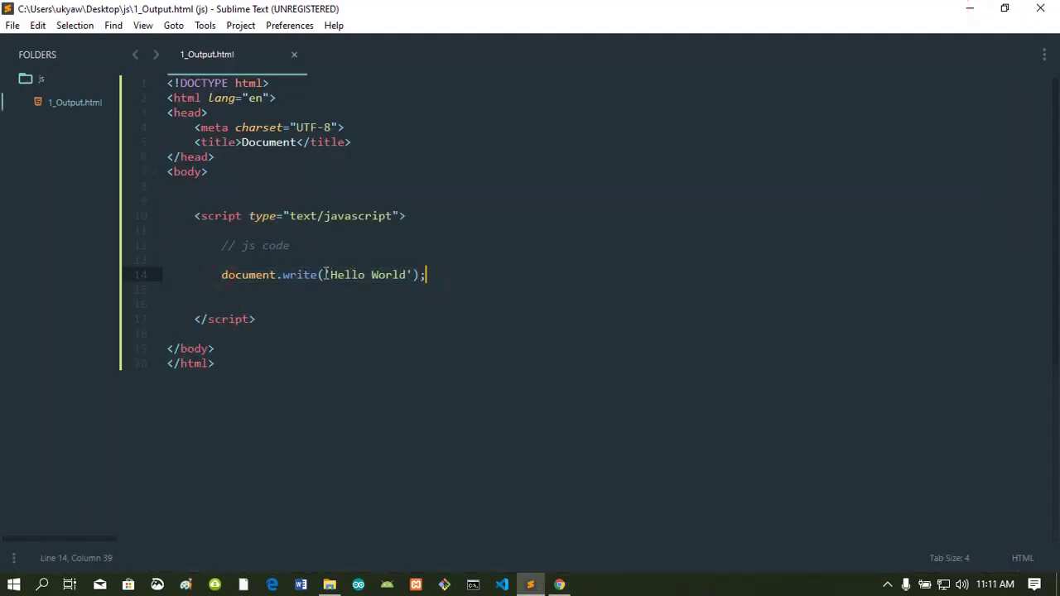
- Correct the Hello World text, save, and open the page in the browser
left_click_drag(325, 275, 412, 274)
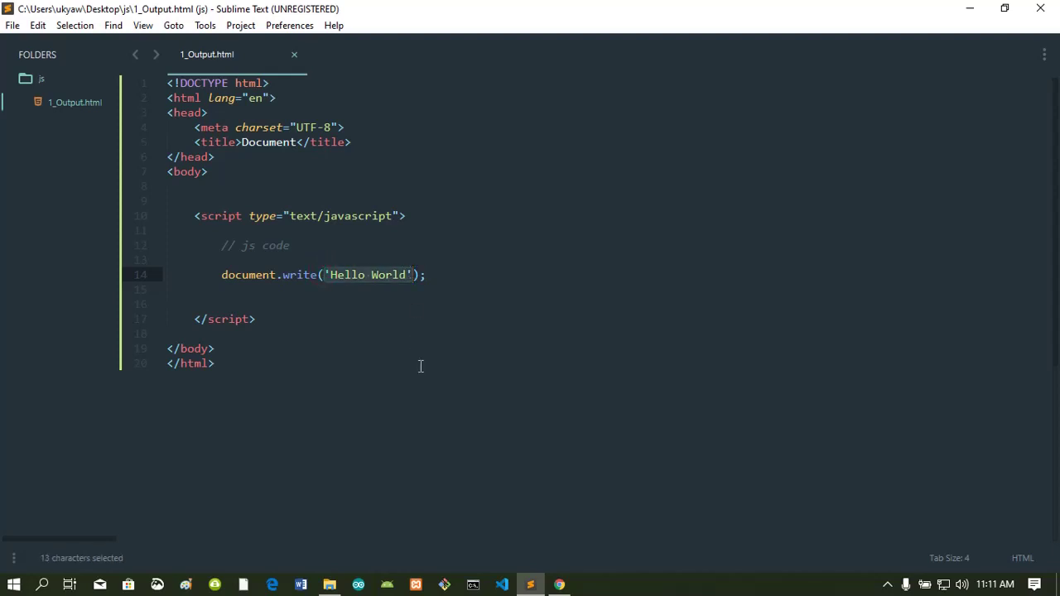
key("Delete")
type("\"")
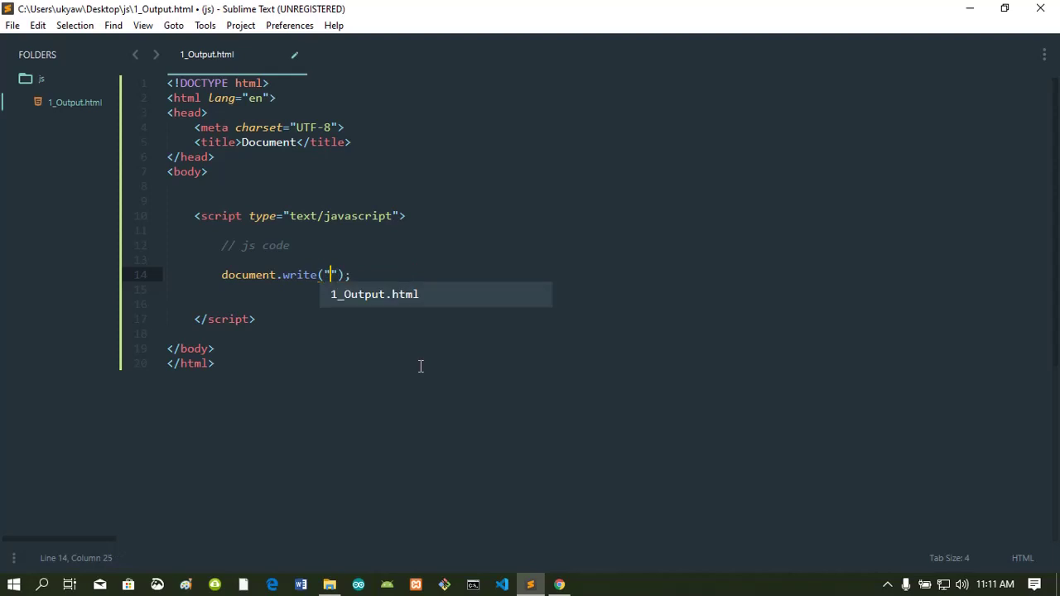
type("\"Hello WOrld")
key("BackSpace")
key("BackSpace")
key("BackSpace")
key("BackSpace")
type("orld")
key("ctrl+s")
right_click(546, 191)
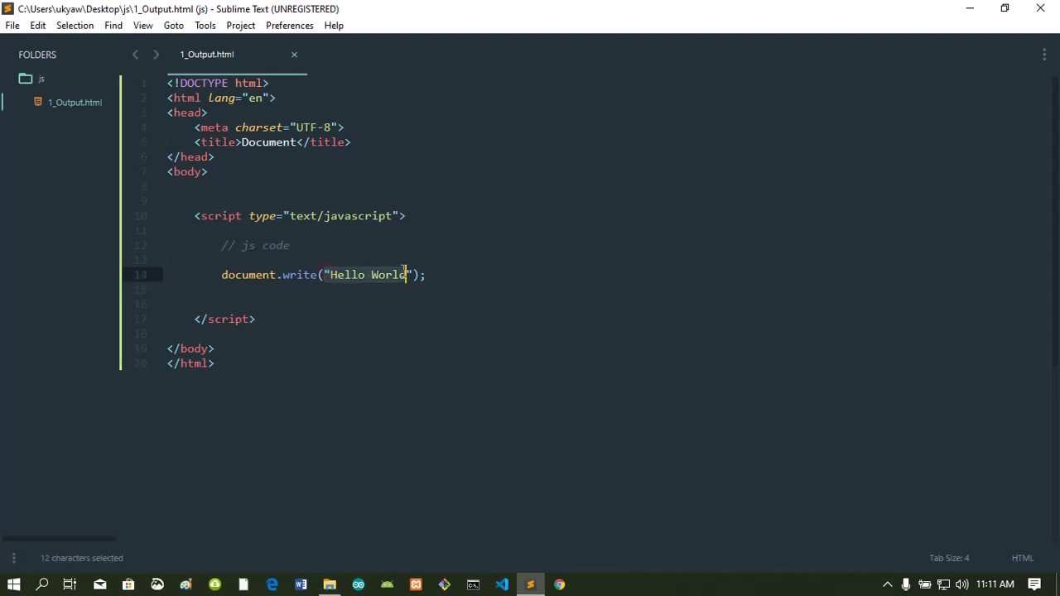
- Change the document.write argument to 20, save, and reopen it in the browser
left_click_drag(325, 275, 415, 276)
type("20")
key("ctrl+s")
right_click(448, 193)
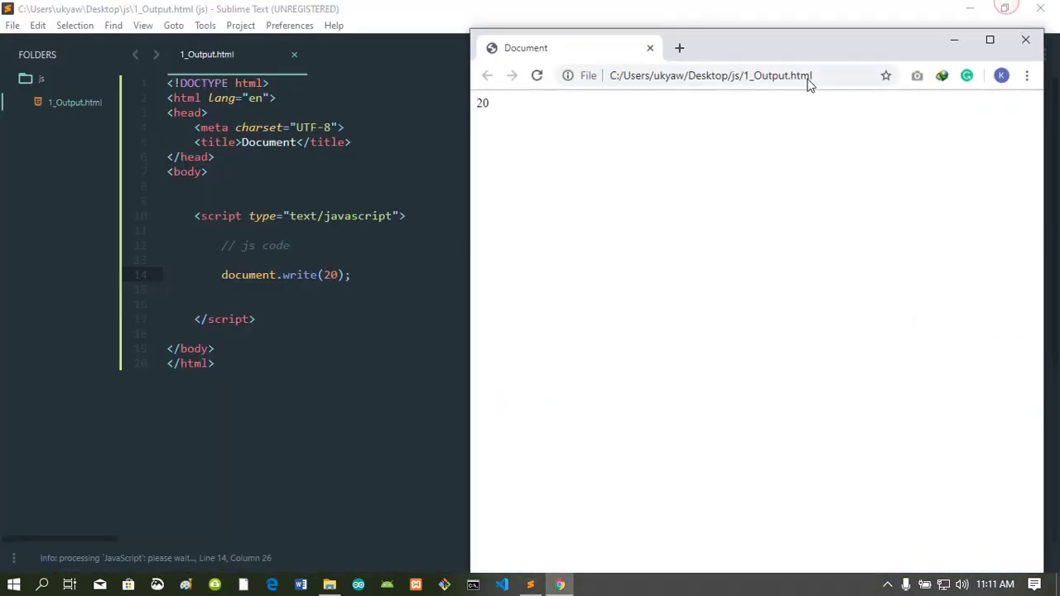
- Place Chrome and Sublime Text side by side, caret after document.write(20);
left_click_drag(798, 49, 809, 45)
double_click(483, 174)
left_click_drag(482, 159, 592, 156)
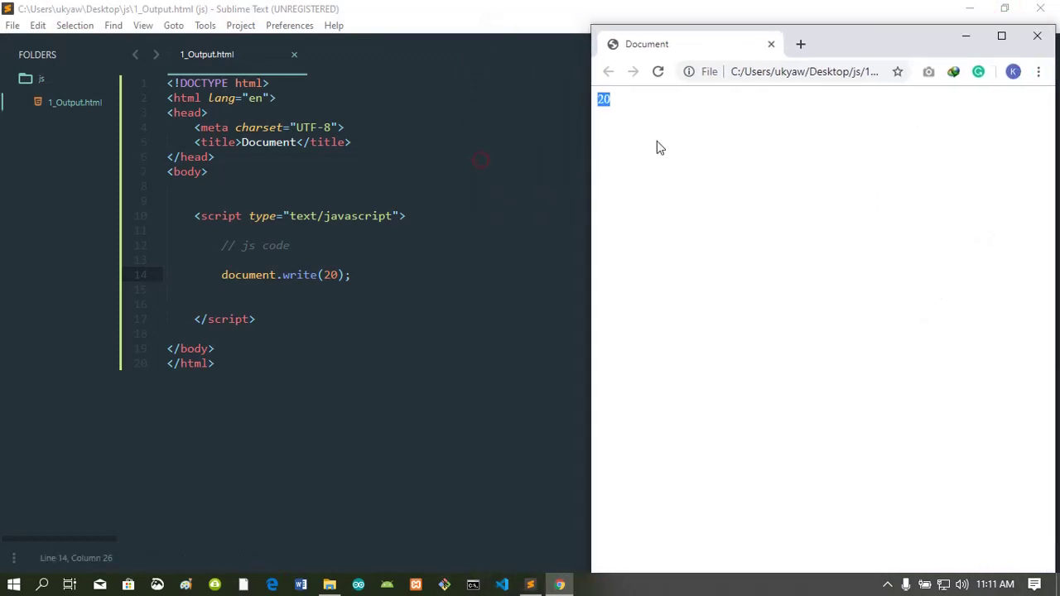
left_click(1004, 10)
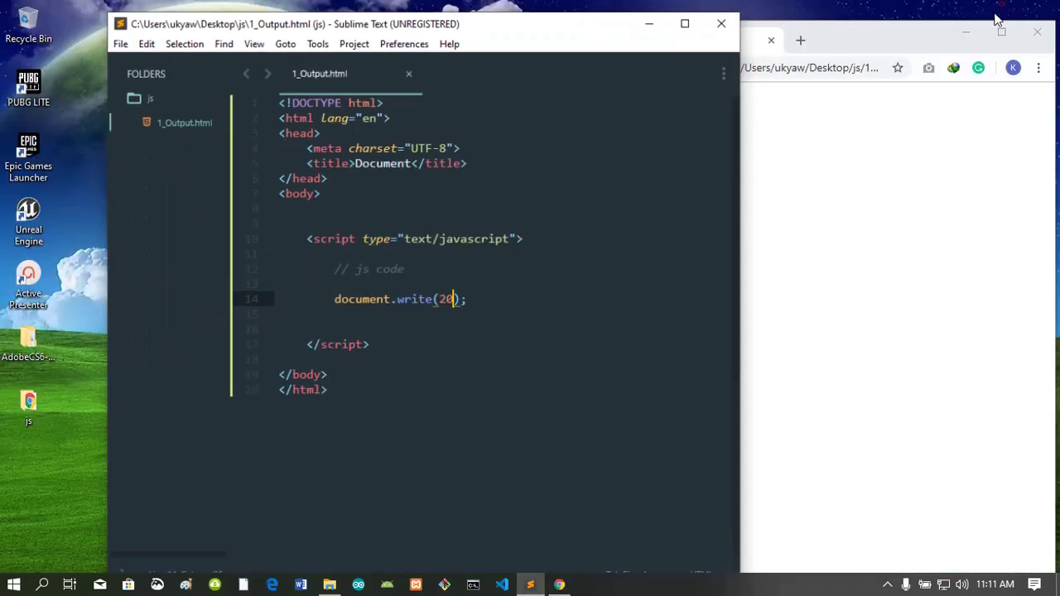
left_click_drag(590, 25, 448, 13)
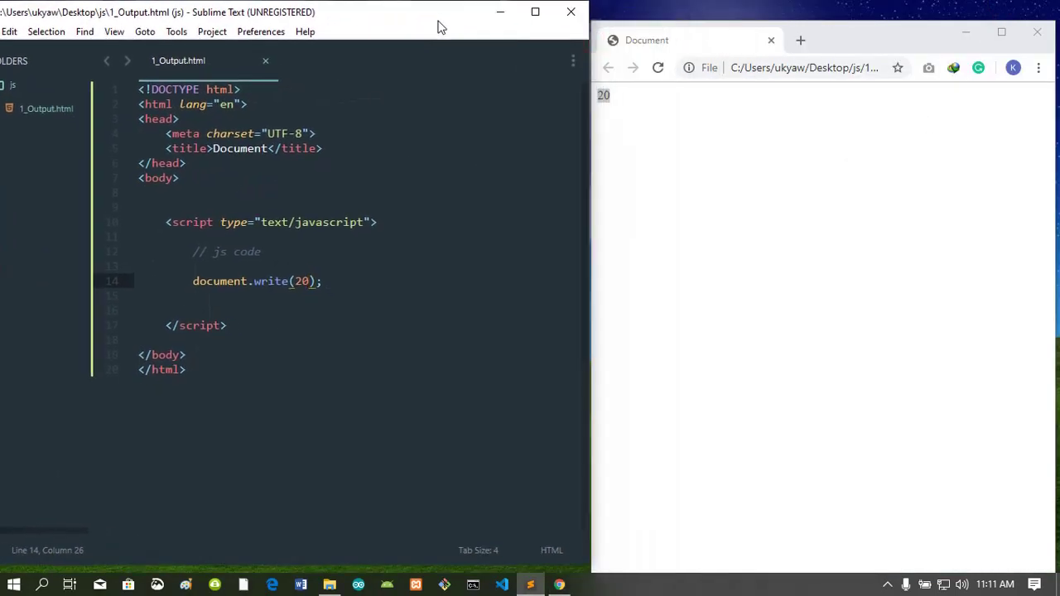
left_click_drag(859, 45, 854, 24)
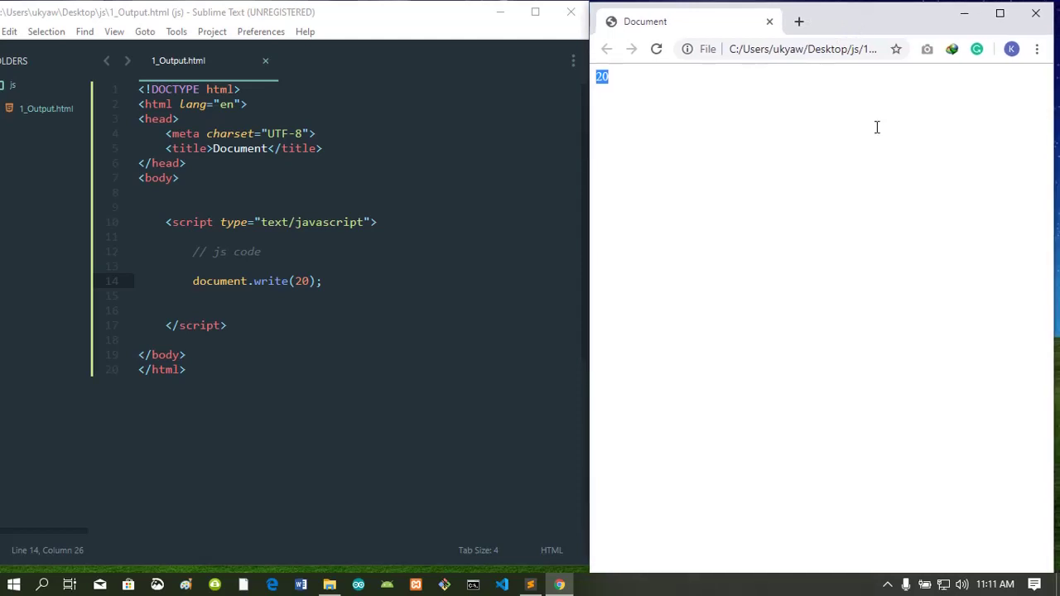
left_click(546, 298)
left_click(367, 283)
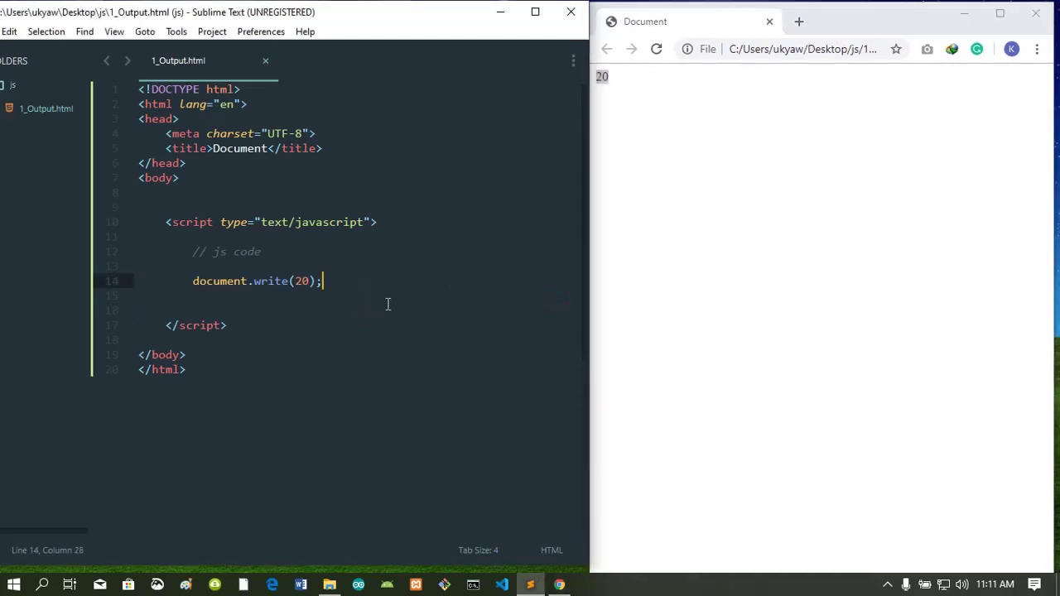
- Add alert('This is alert'); after document.write(20) and save
key("Return")
type("alert('")
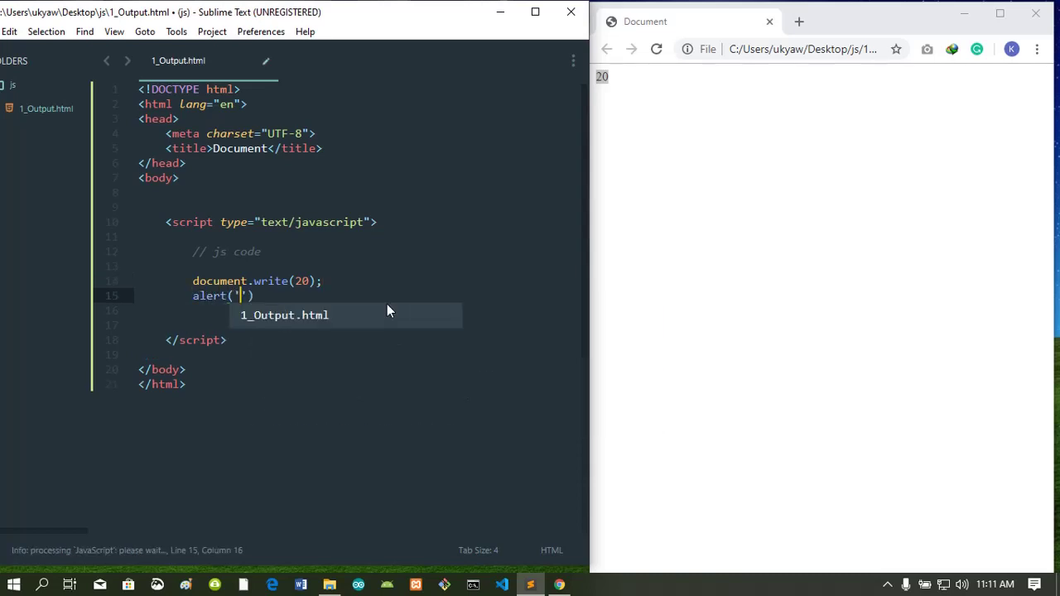
type("T")
key("BackSpace")
type("This is")
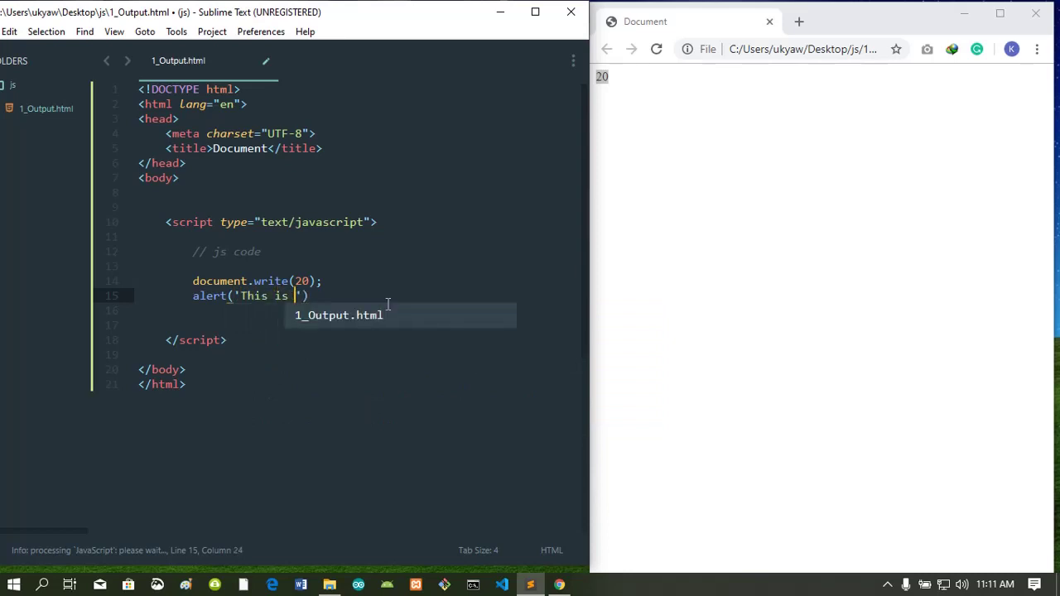
type("alert")
key("Right")
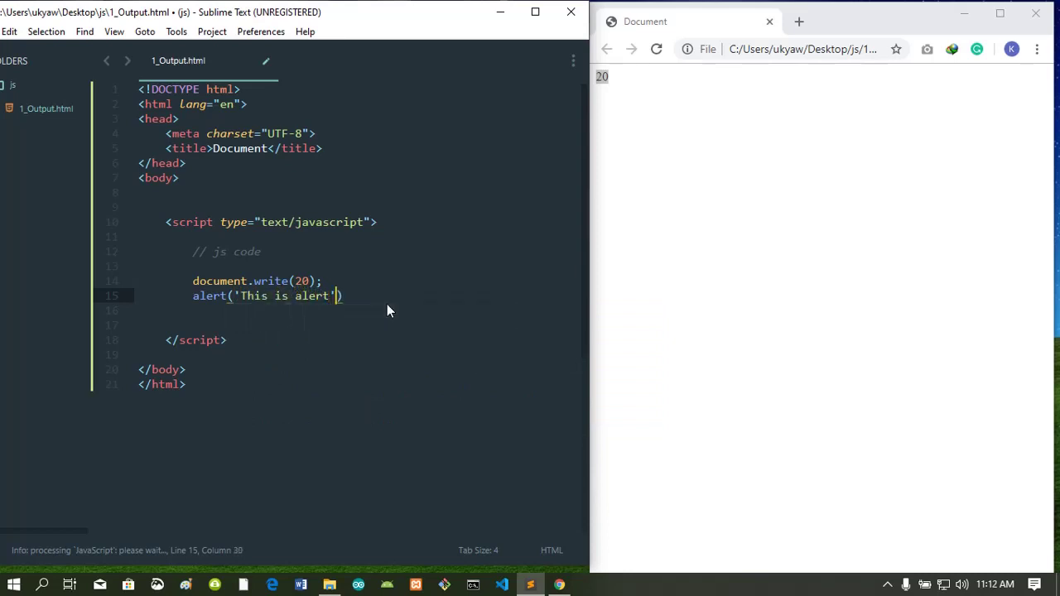
key("Right")
type(";")
key("ctrl+s")
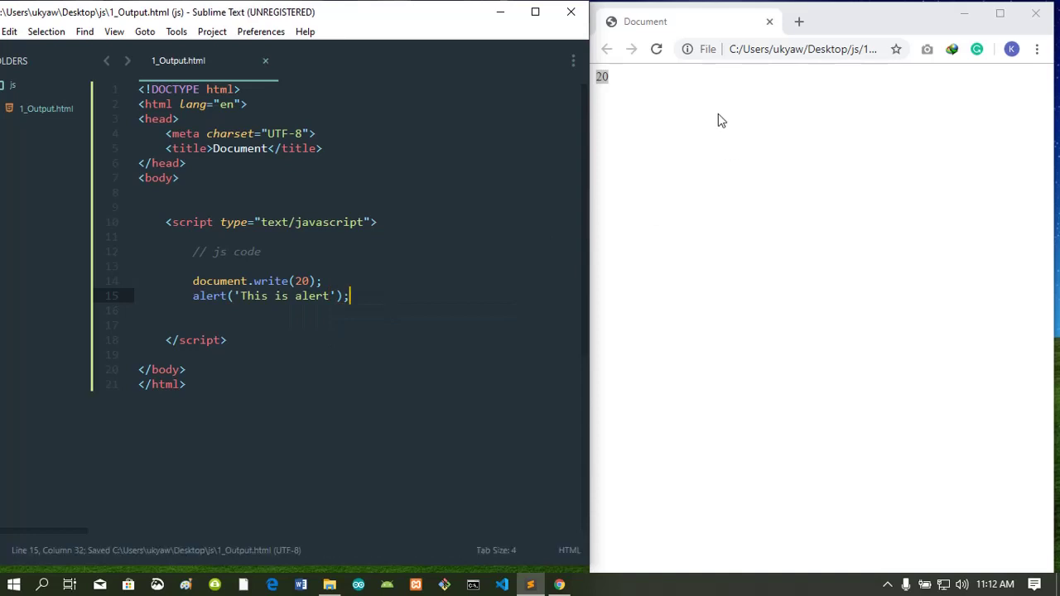
- Reload Chrome, dismiss the alert popups until 20 shows, and return to the editor
left_click(656, 49)
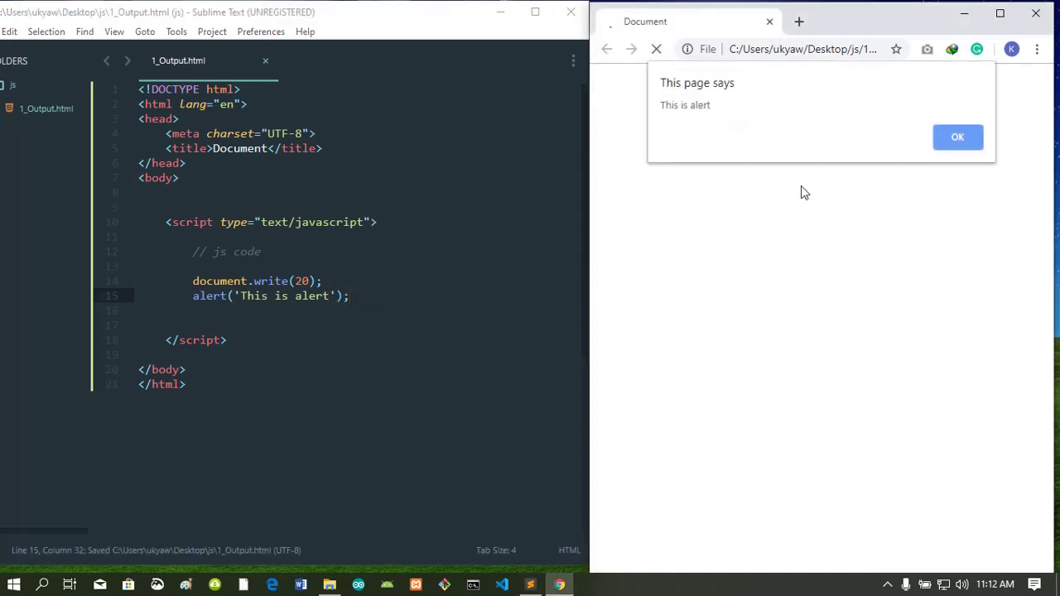
left_click(936, 147)
left_click(656, 49)
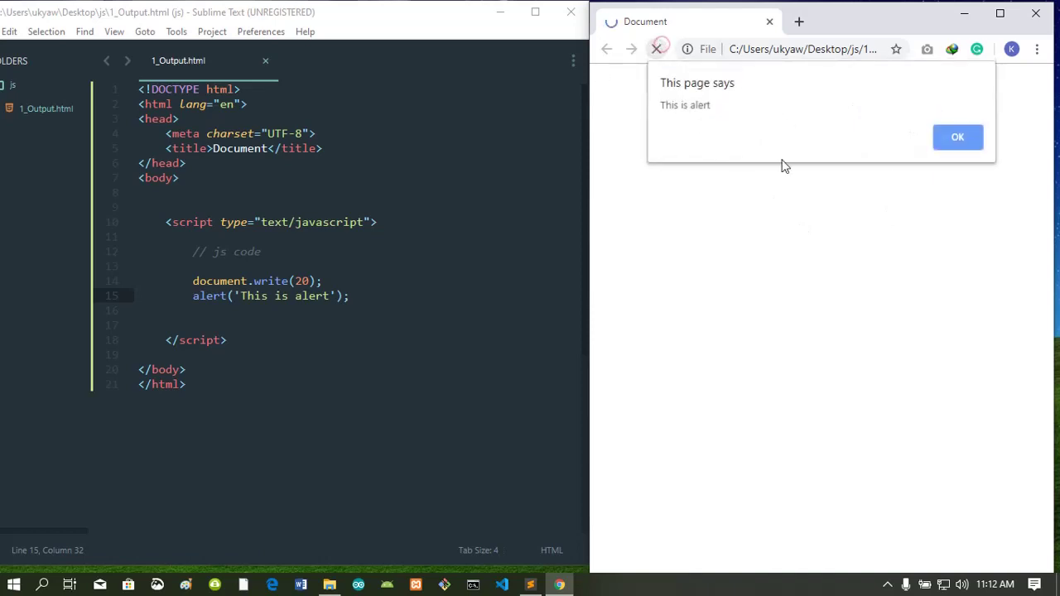
left_click(959, 138)
left_click(656, 50)
left_click(953, 141)
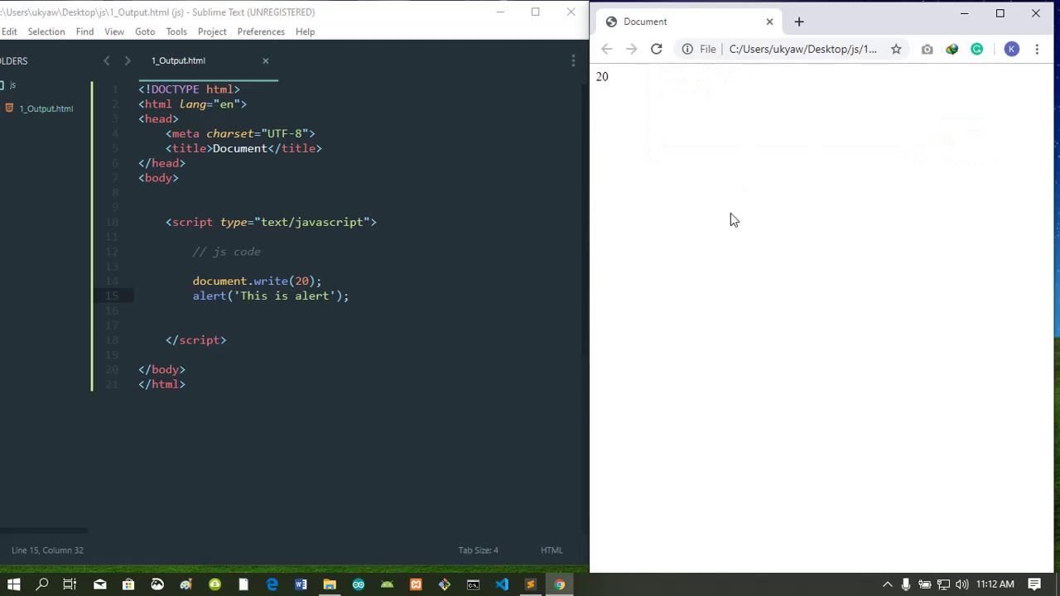
left_click(342, 311)
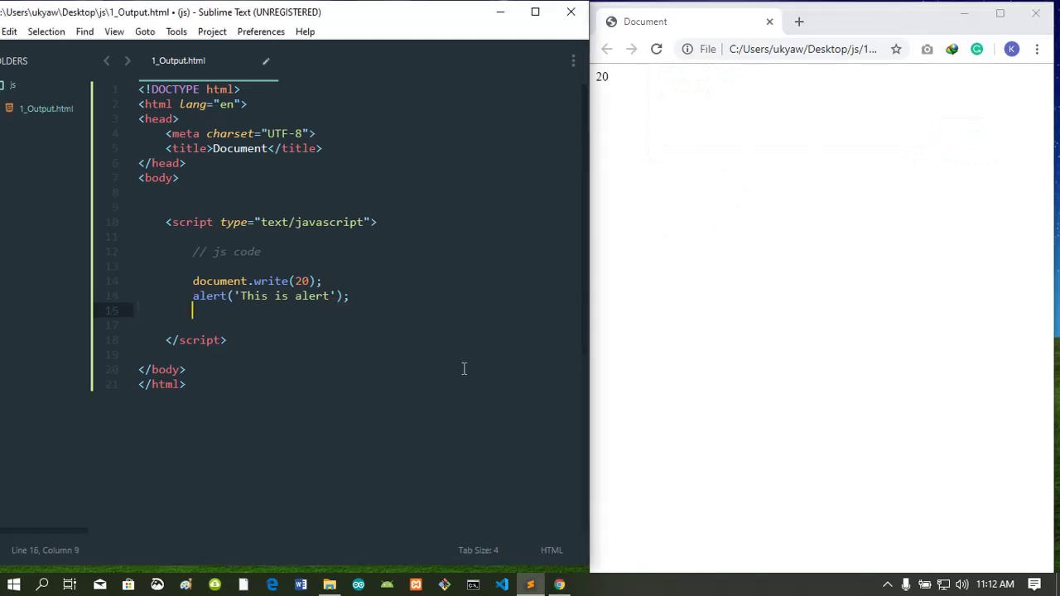
- Add console.log('This is console.log();'); on line 17, save, and select that line
key("Return")
key("Tab")
key("Tab")
type("conso")
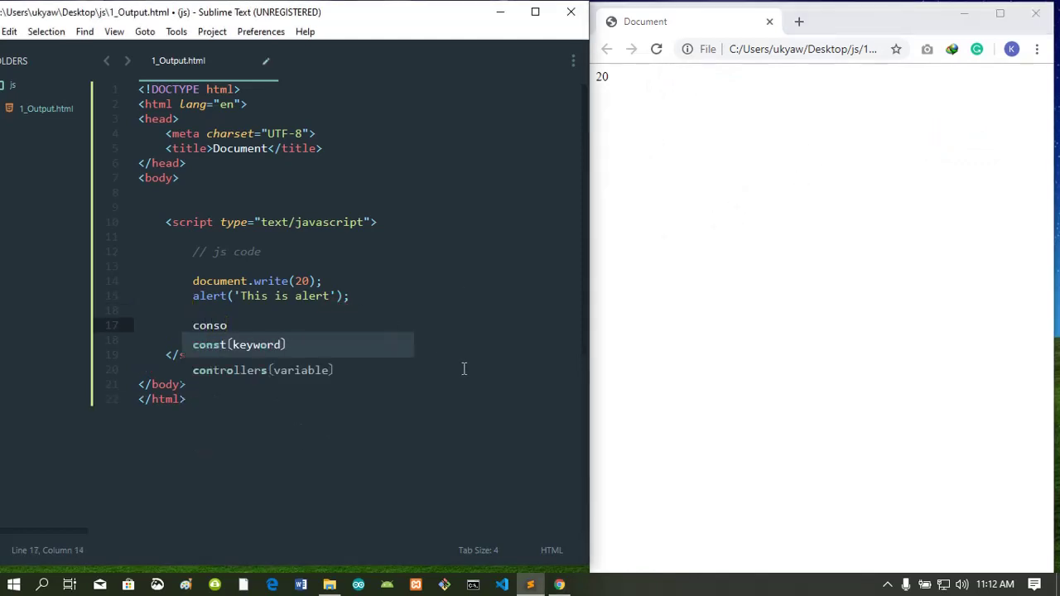
type("le.")
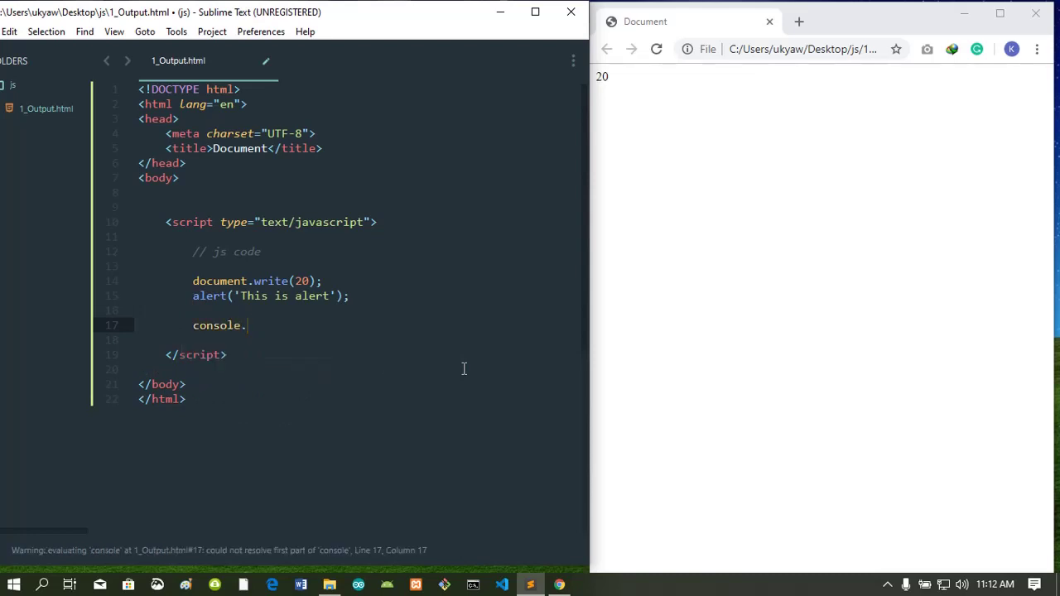
type("log(")
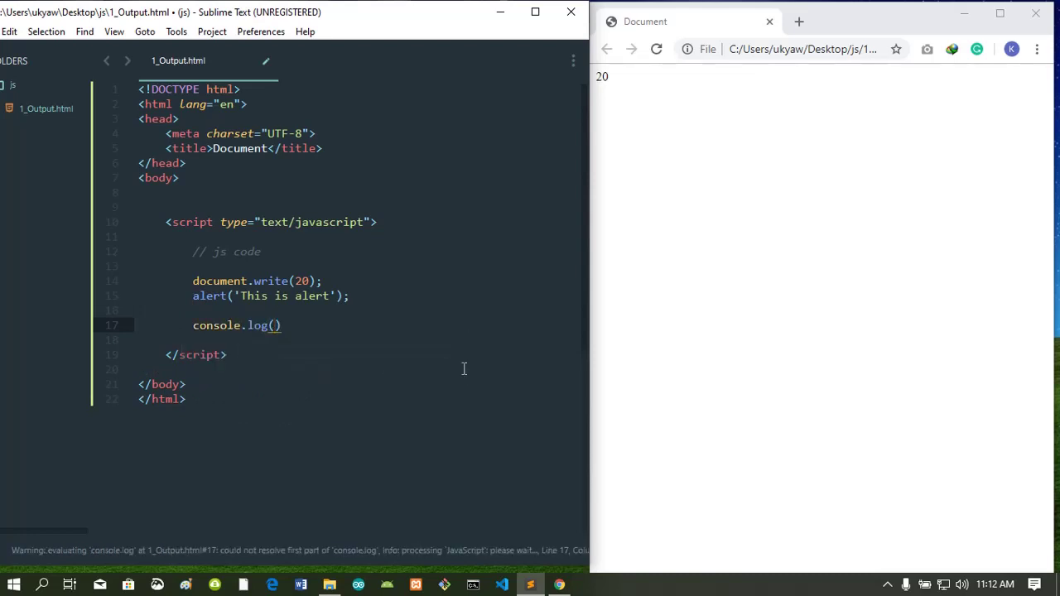
type("'H")
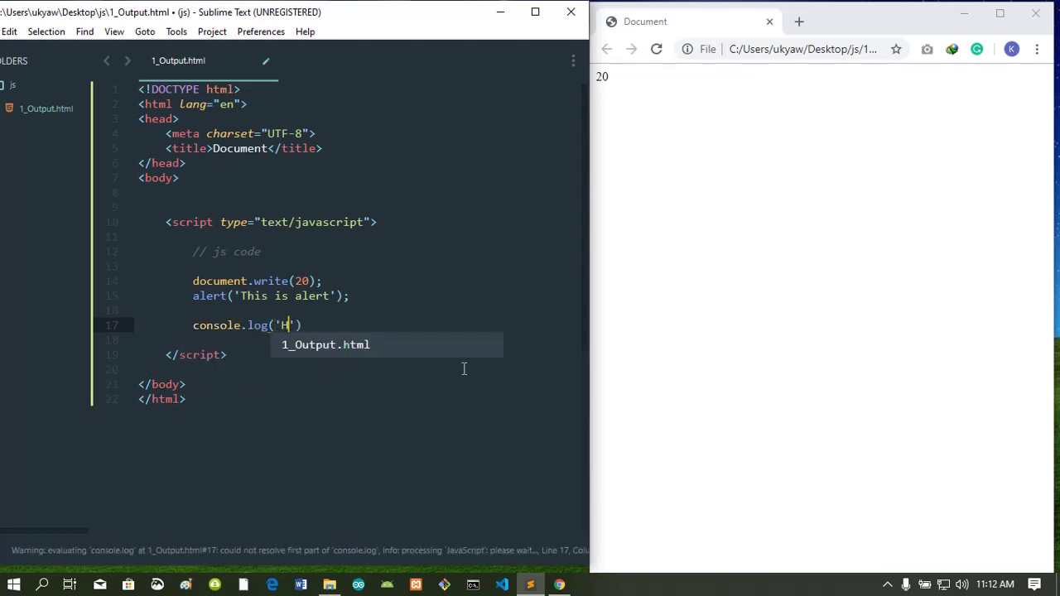
key("BackSpace")
type("This is ")
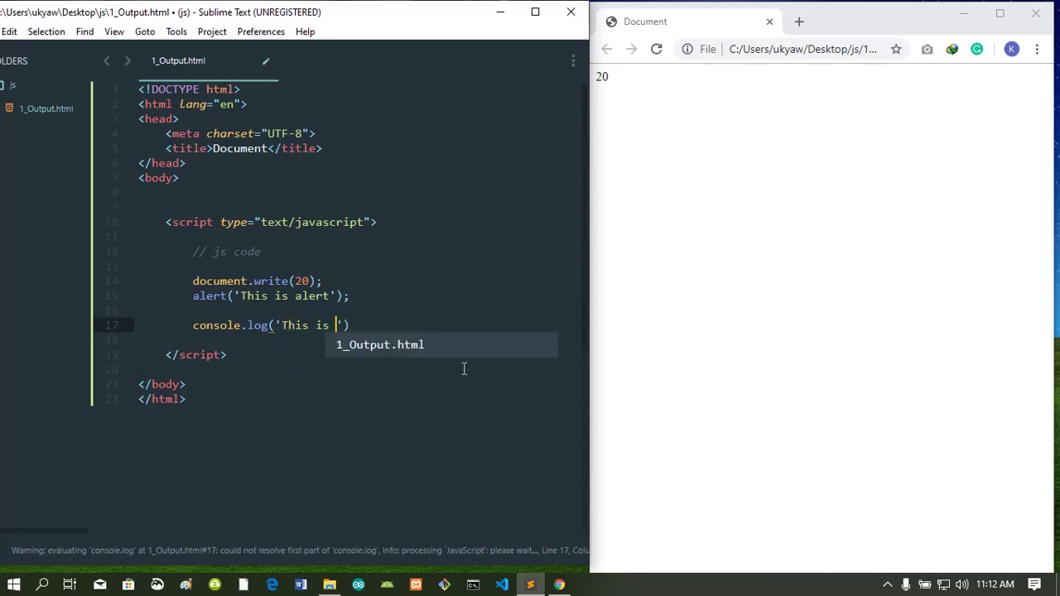
type("conle")
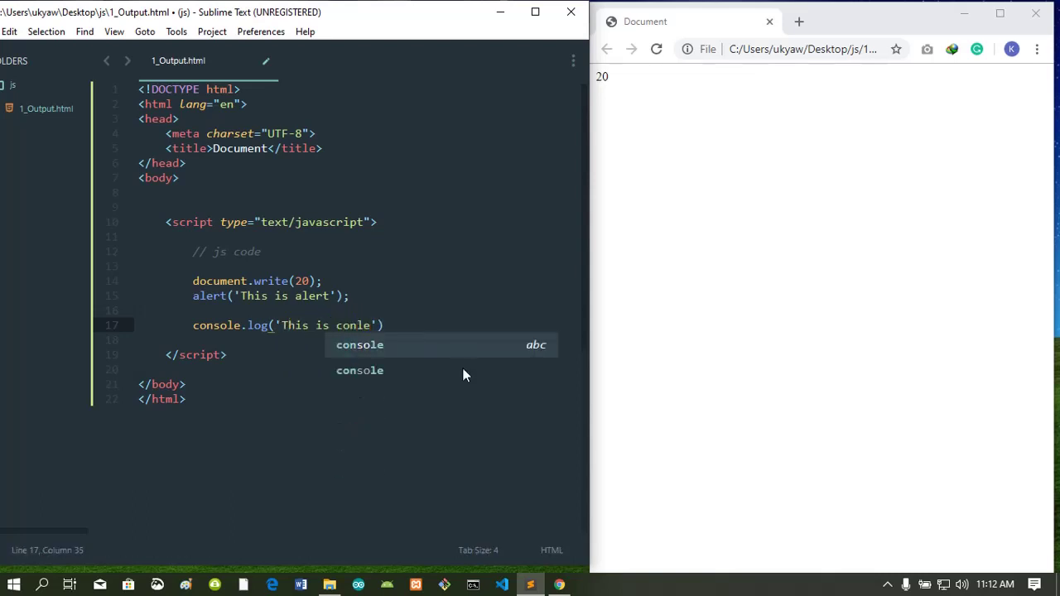
key("BackSpace")
key("BackSpace")
key("BackSpace")
type("nsole.log()")
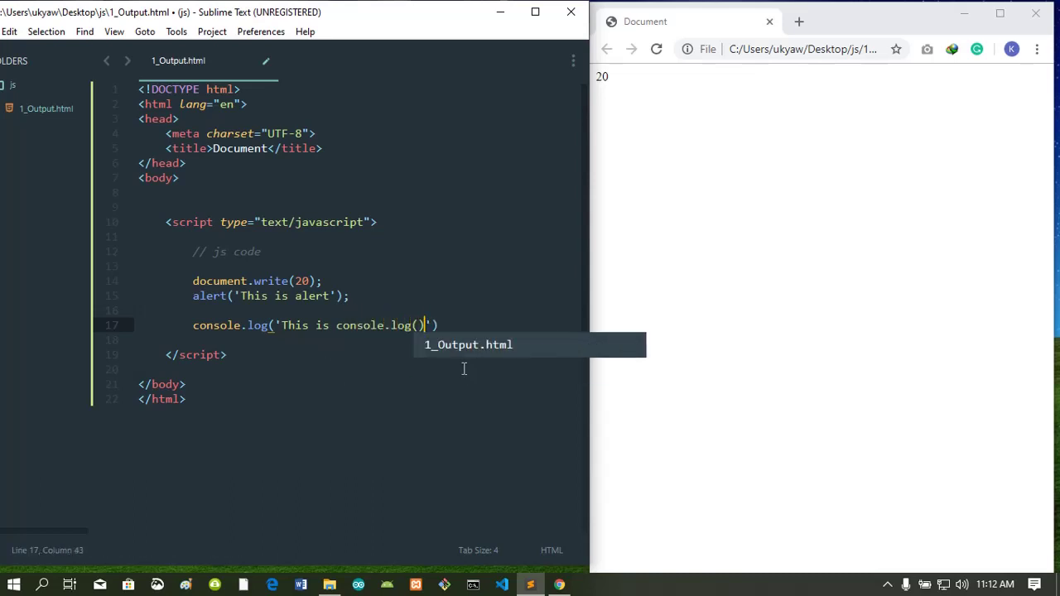
type(";")
key("End")
key("Down")
key("Up")
key("ctrl+s")
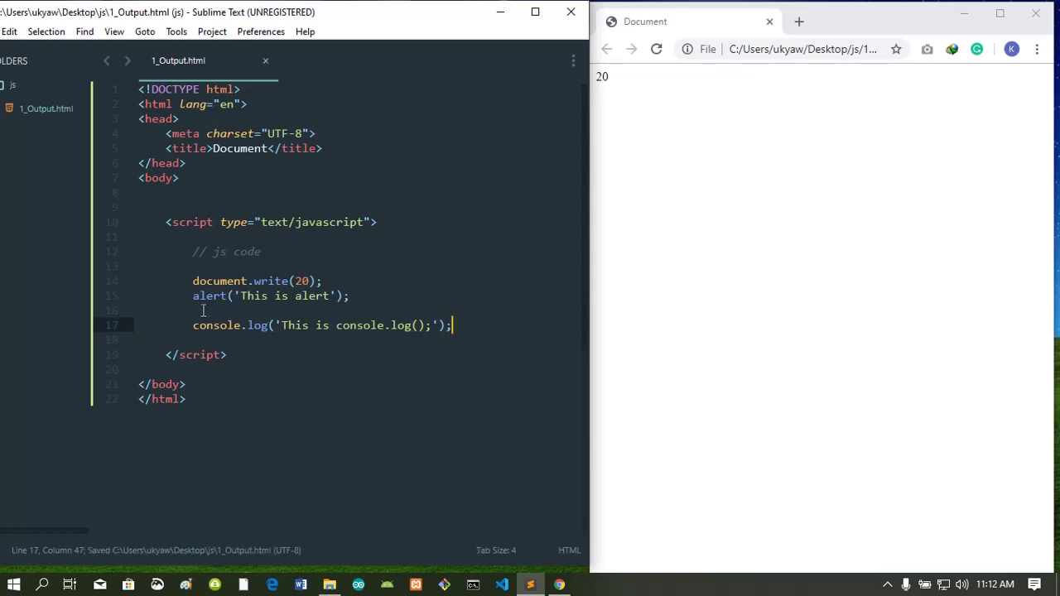
left_click_drag(191, 325, 457, 330)
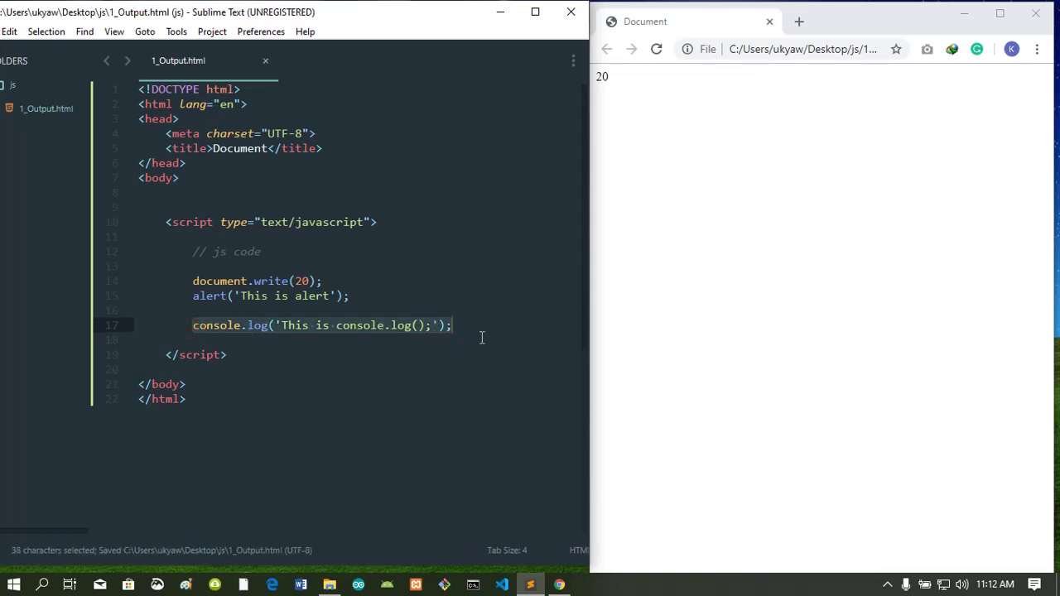
- Reload the page in Chrome and dismiss the alert so 20 shows
left_click(768, 250)
key("F5")
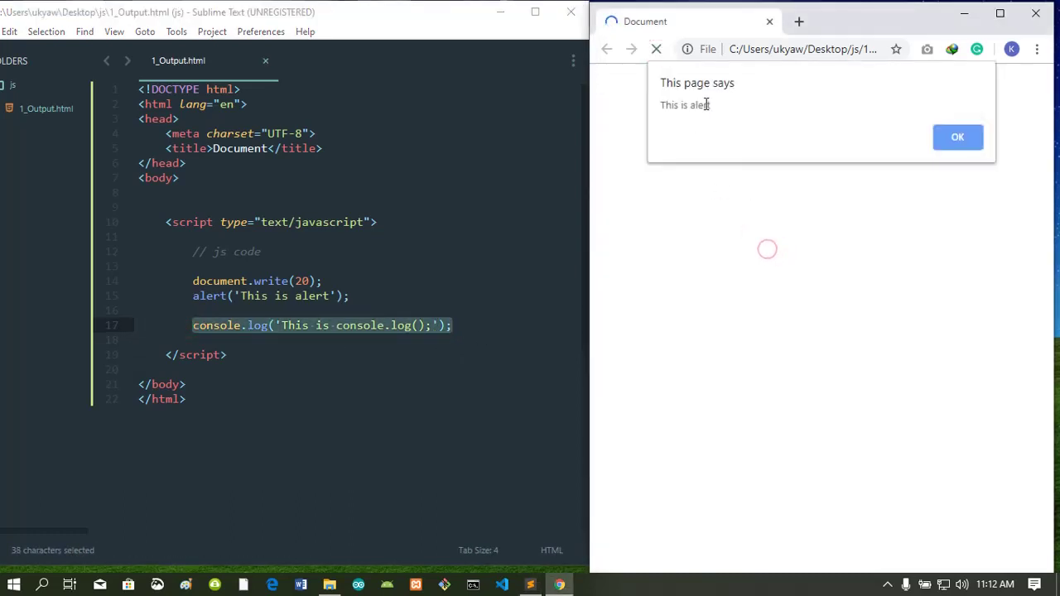
left_click(958, 138)
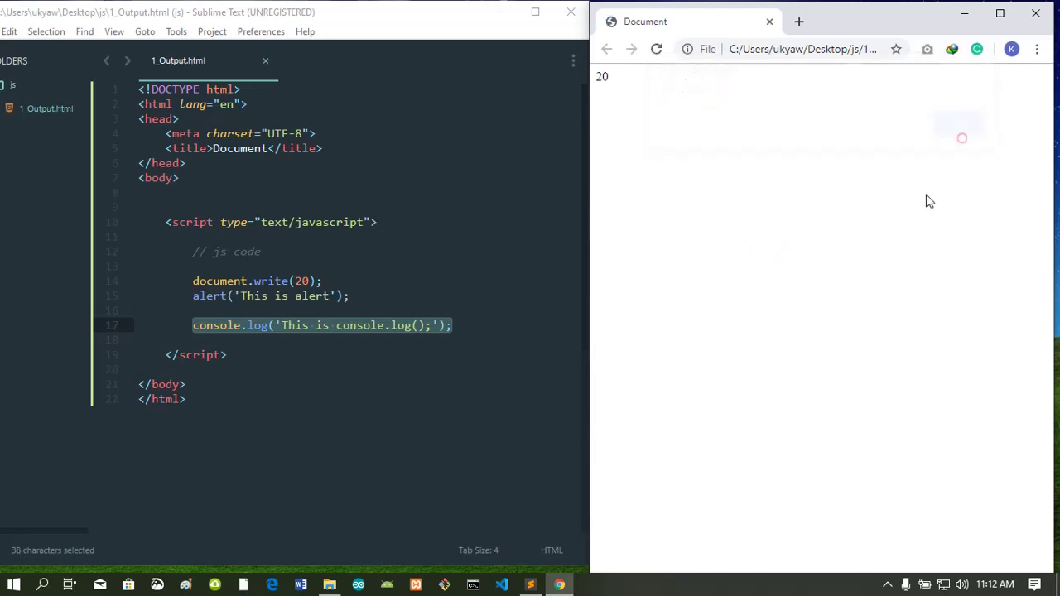
double_click(598, 78)
left_click(658, 171)
- Open Chrome DevTools via Inspect and view 'This is console.log();' in the Console
left_click(1036, 49)
mouse_move(891, 269)
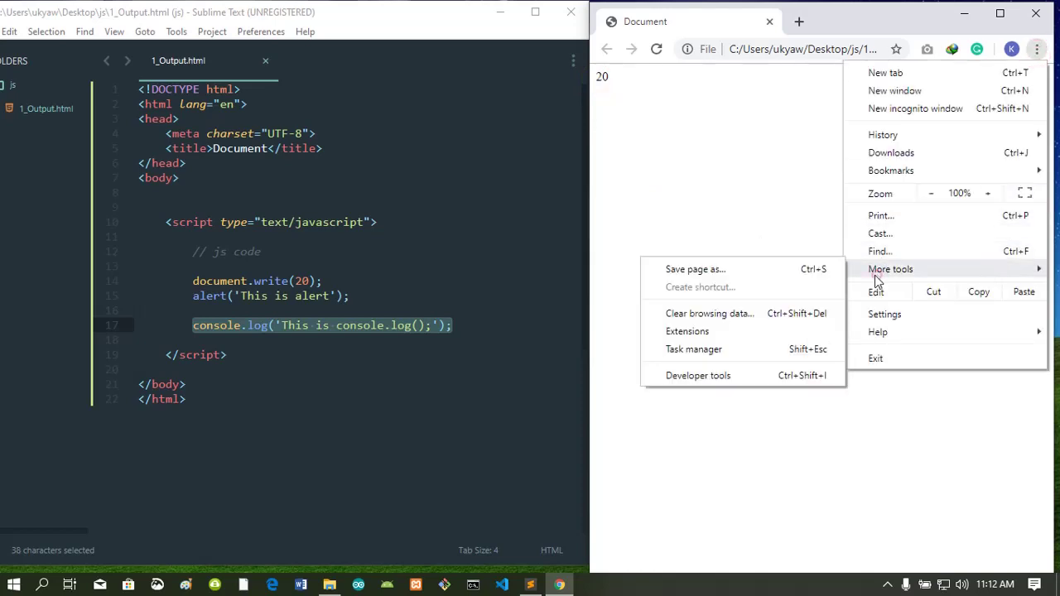
left_click(754, 378)
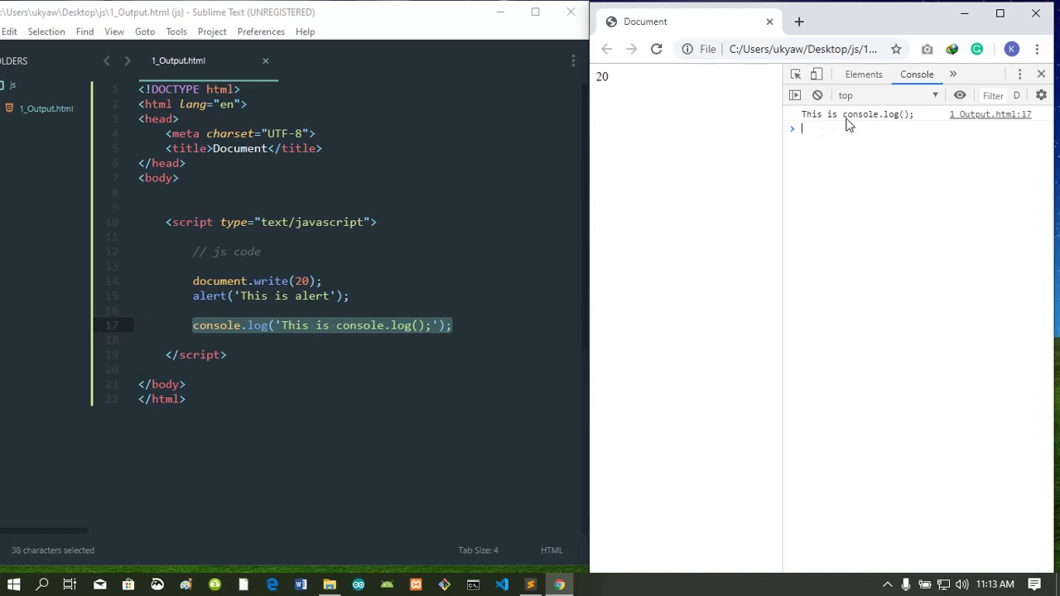
left_click(1041, 75)
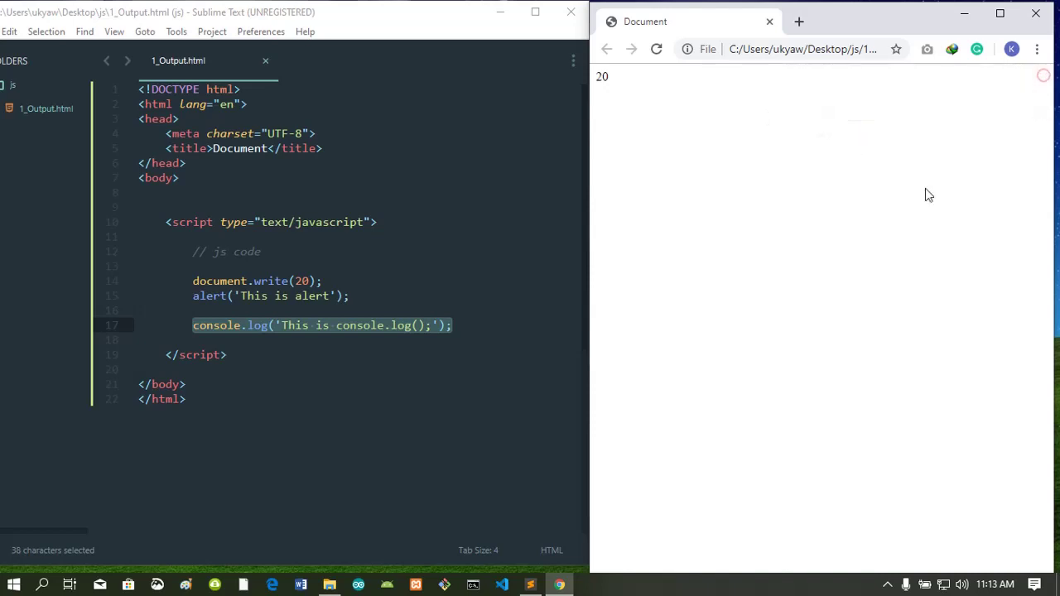
left_click(797, 232)
right_click(689, 108)
left_click(754, 307)
left_click(923, 74)
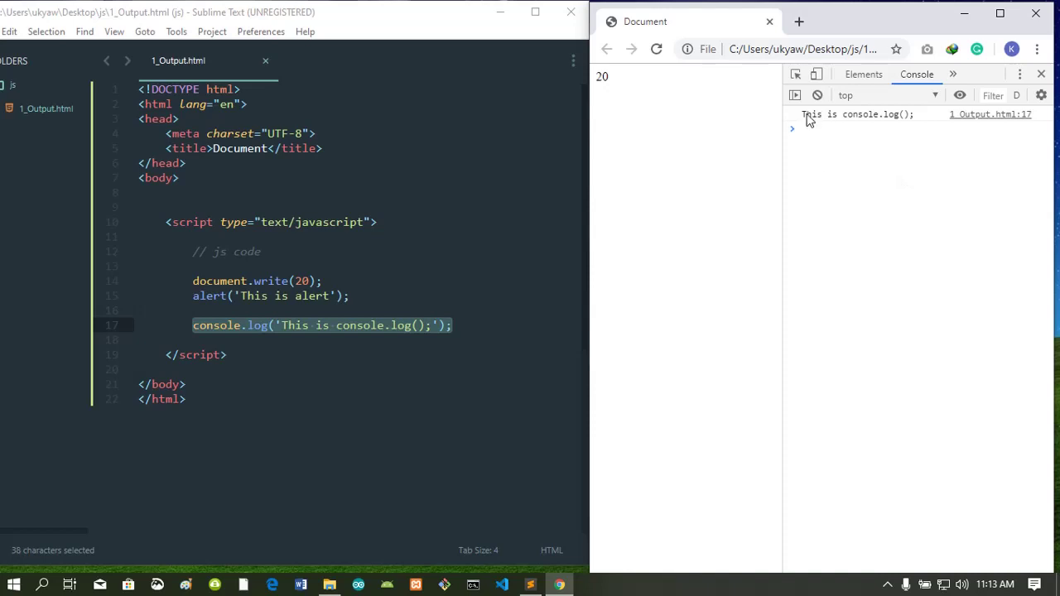
- Select script lines 14–17 in the editor
left_click(323, 281)
left_click_drag(458, 326, 187, 281)
left_click(401, 354)
left_click_drag(465, 326, 187, 281)
left_click(356, 349)
left_click_drag(455, 326, 186, 279)
- Replace the console.log message with 10 + 20 and save
left_click(317, 257)
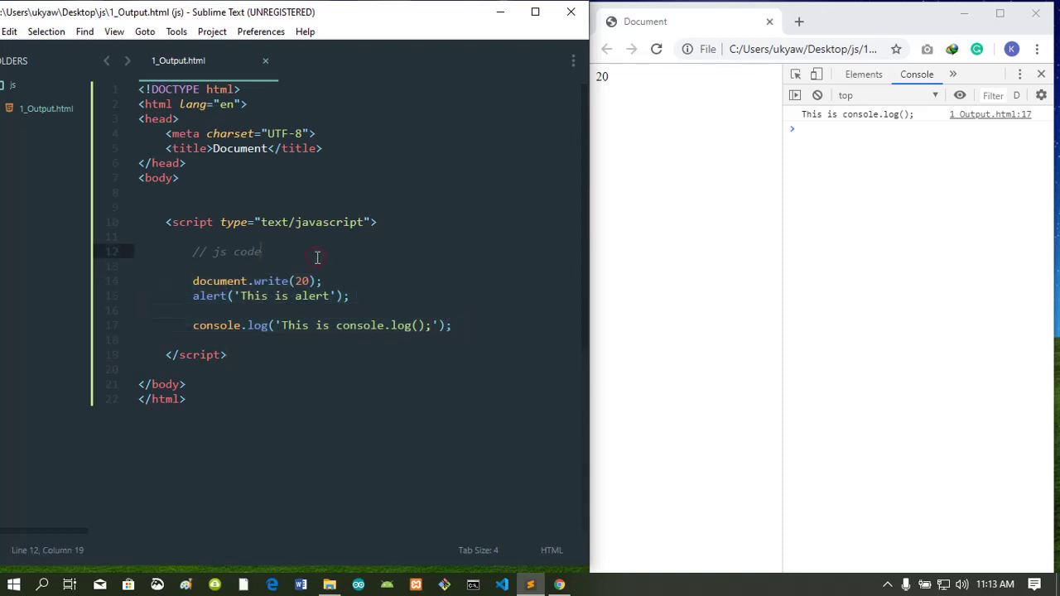
left_click(368, 301)
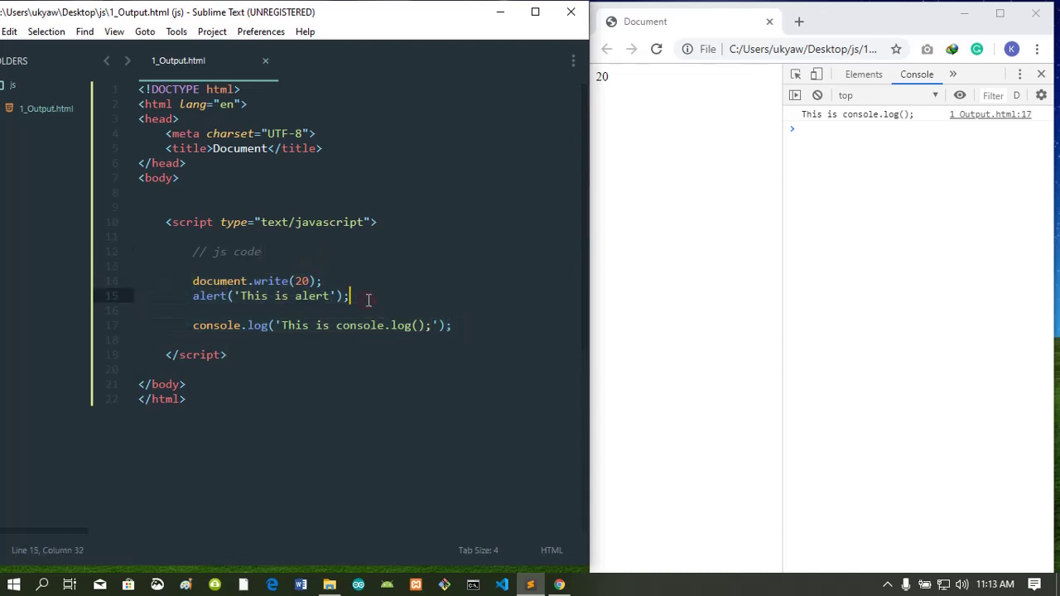
left_click_drag(468, 326, 192, 329)
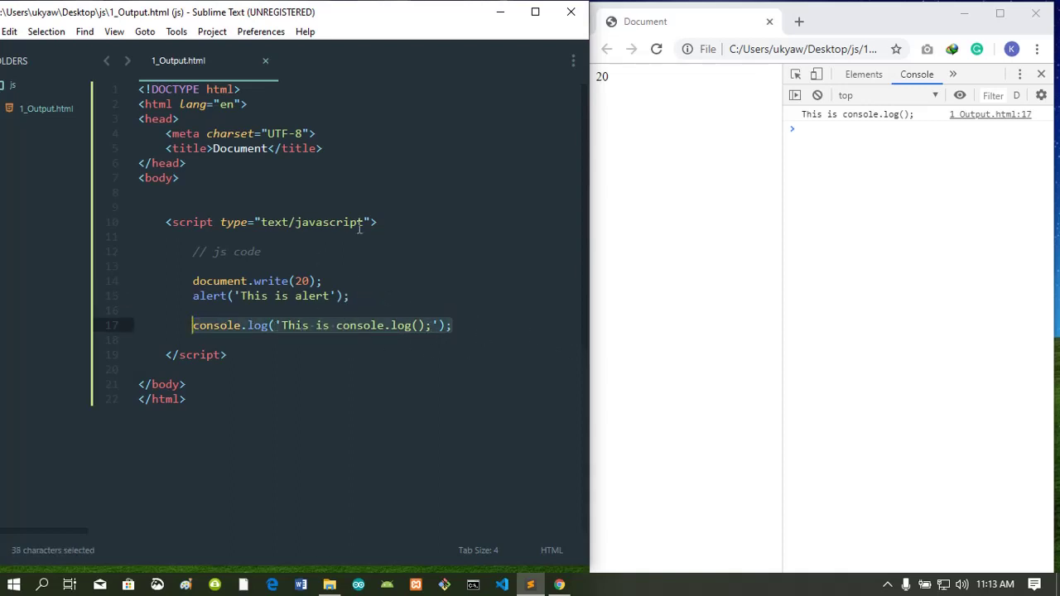
left_click(419, 316)
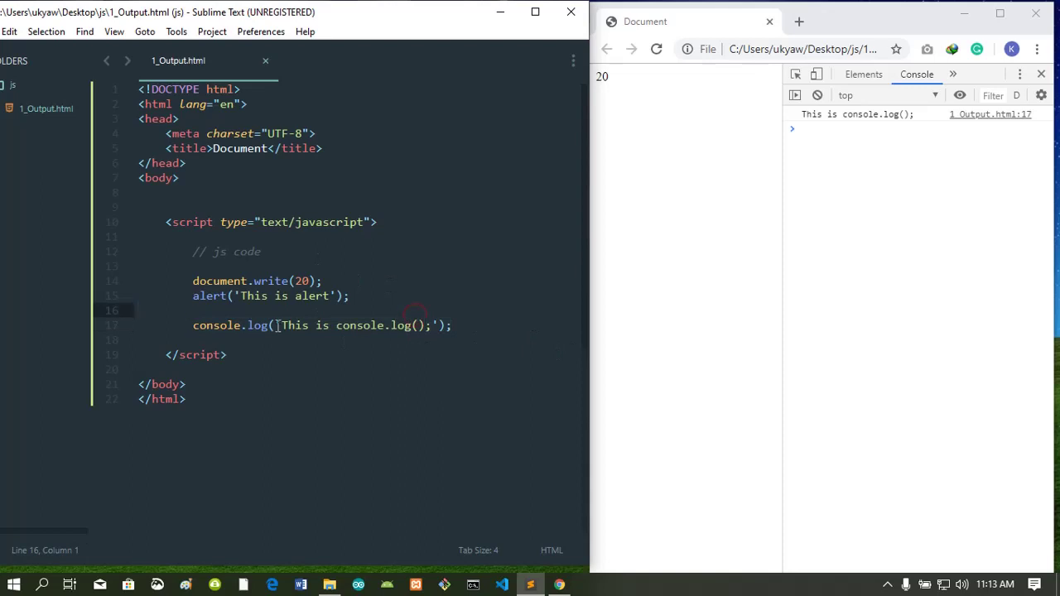
left_click_drag(276, 325, 438, 328)
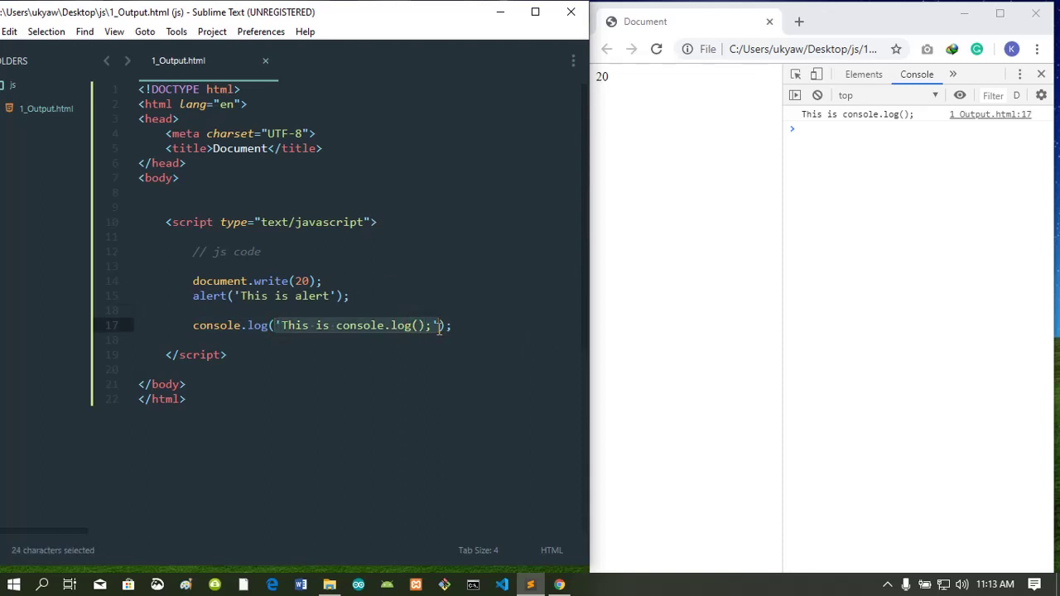
key("BackSpace")
type("10 + 20")
key("ctrl+s")
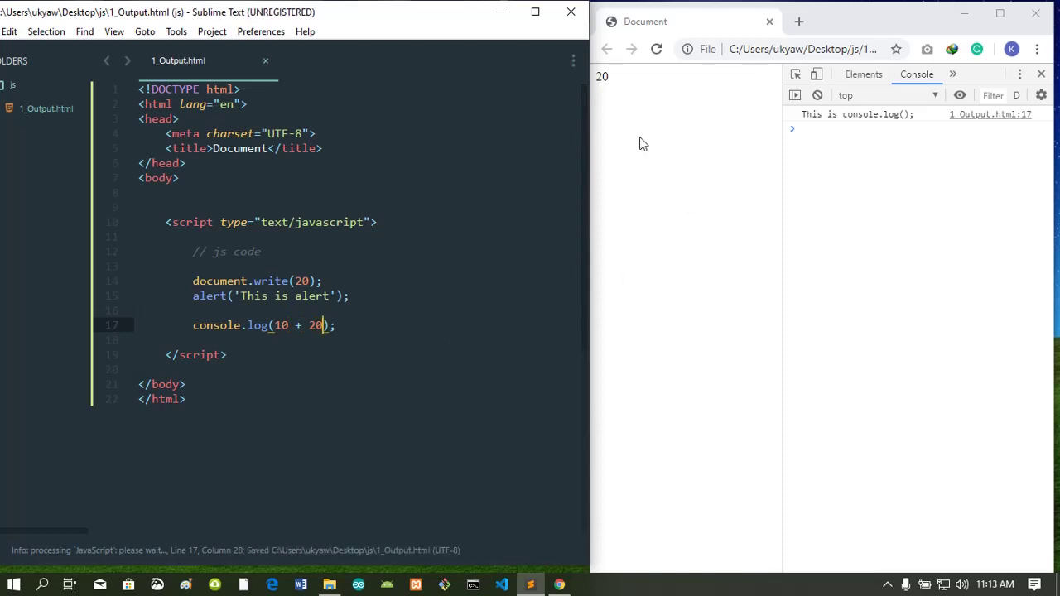
- Reload Chrome and dismiss the alert so the console prints 30
left_click(658, 50)
left_click(959, 131)
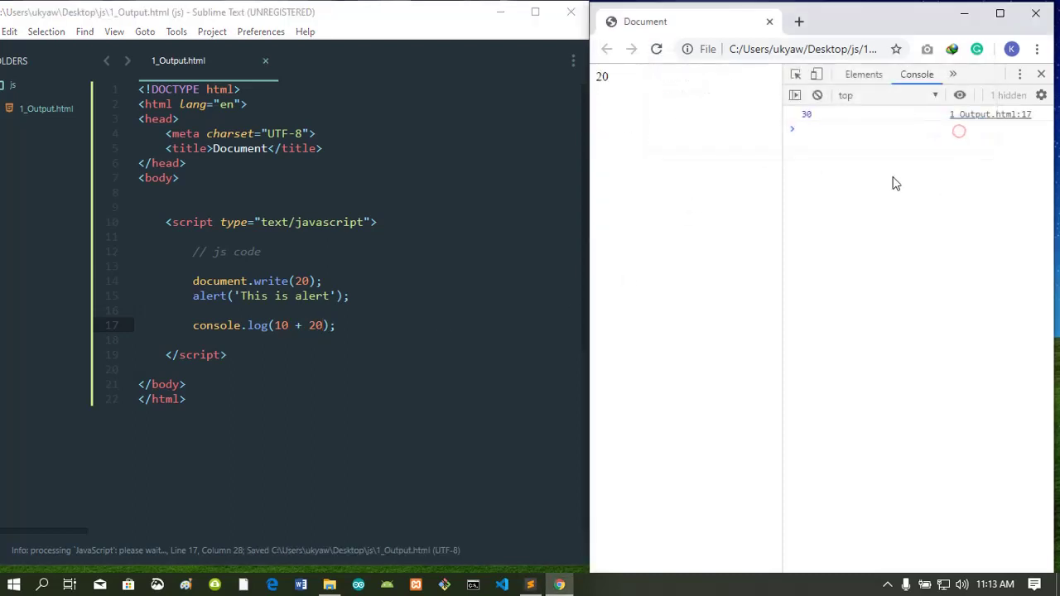
double_click(602, 77)
left_click(636, 129)
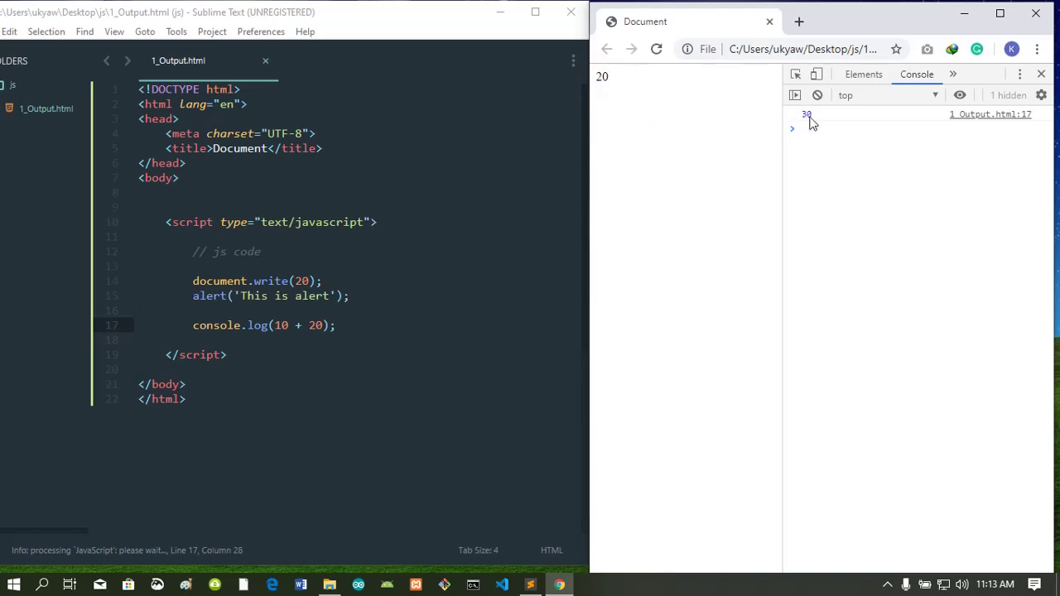